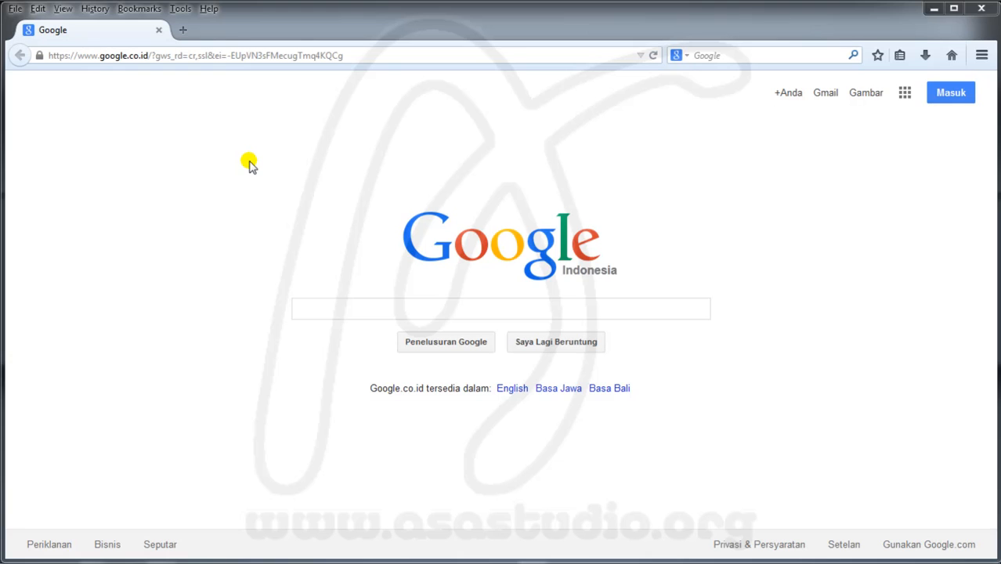
- Search Google for sfxr
{"action": "left_click", "coordinate": [394, 304]}
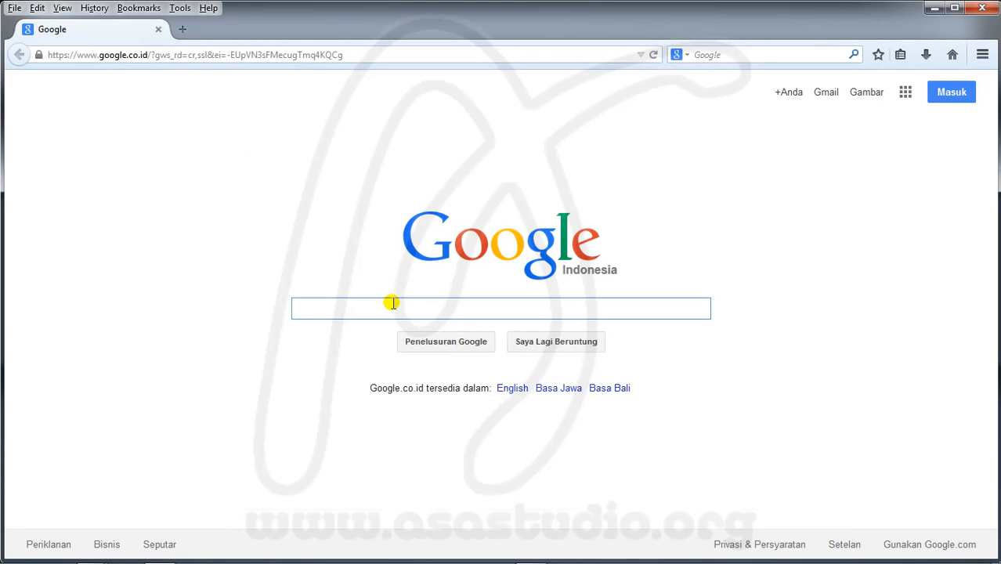
{"action": "type", "text": "s"}
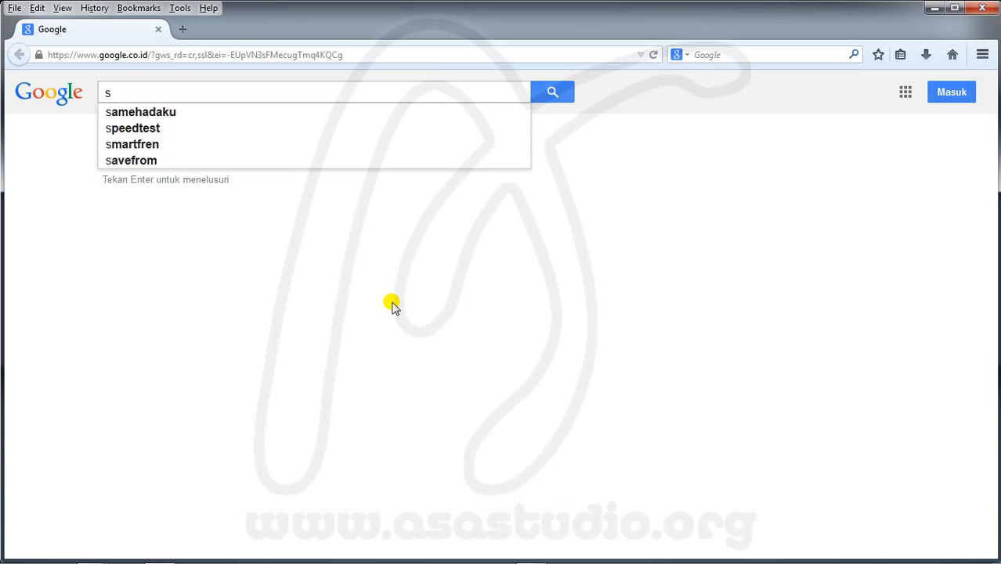
{"action": "left_click", "coordinate": [174, 93]}
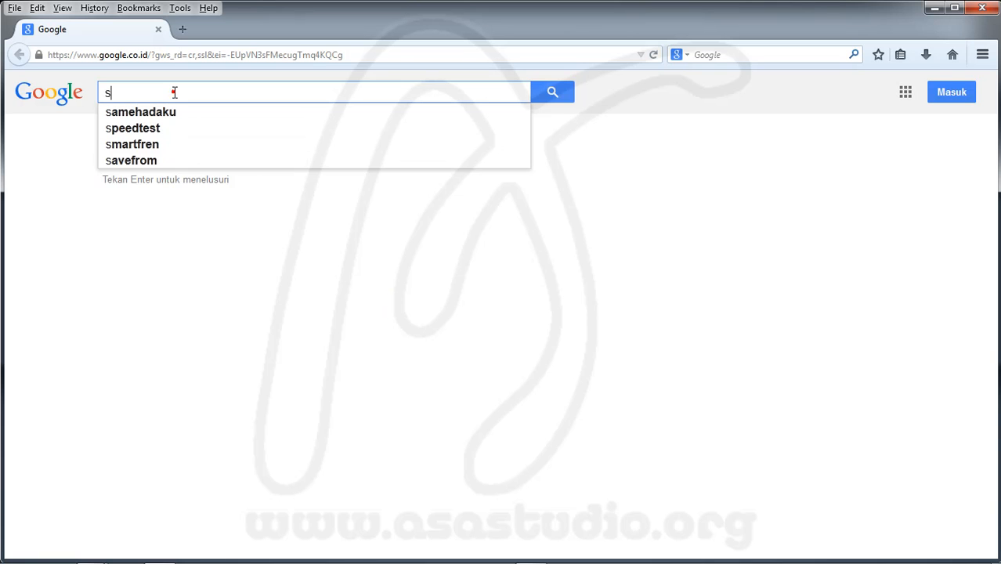
{"action": "type", "text": "xr"}
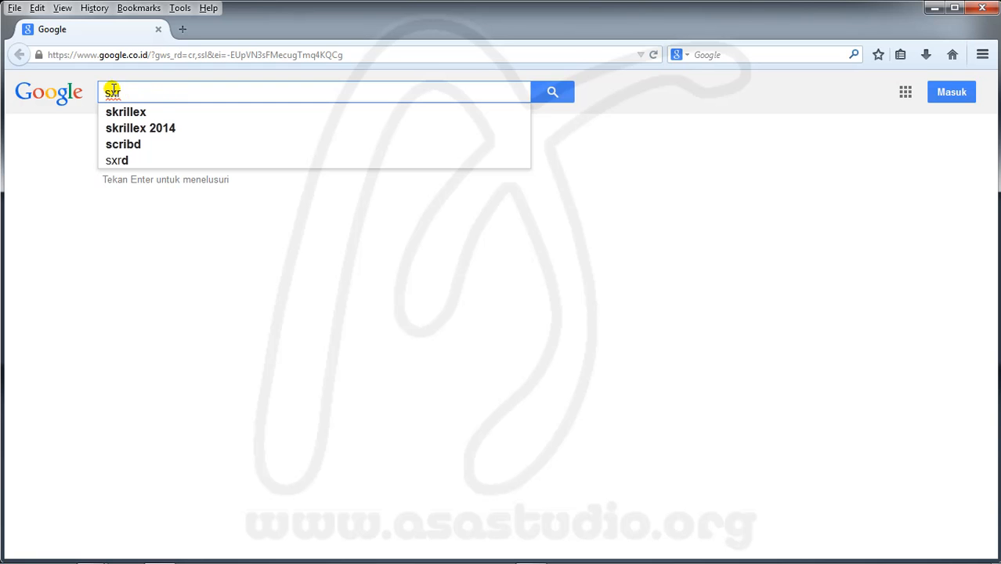
{"action": "left_click", "coordinate": [152, 93]}
{"action": "left_click", "coordinate": [267, 55]}
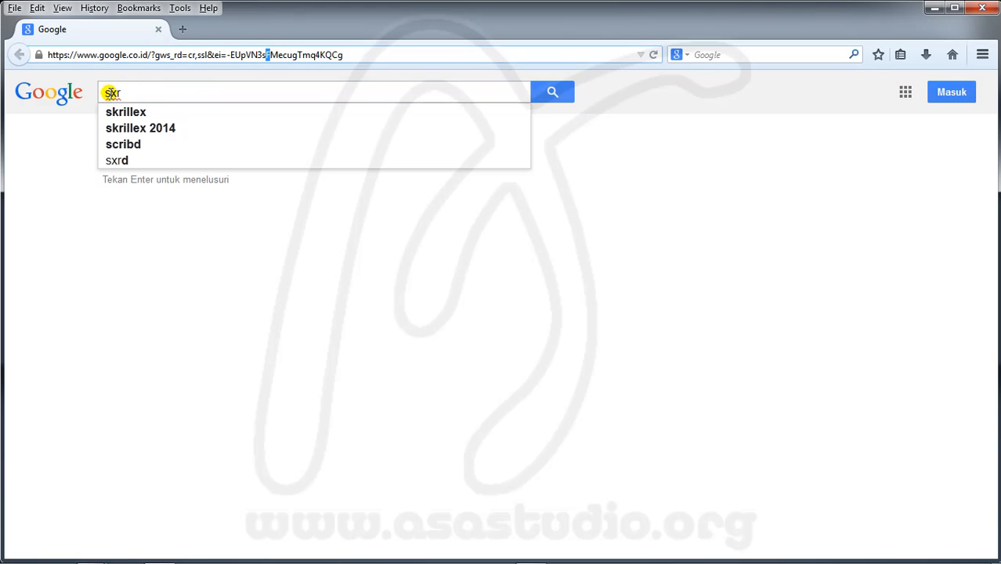
{"action": "left_click", "coordinate": [110, 92]}
{"action": "left_click", "coordinate": [153, 92]}
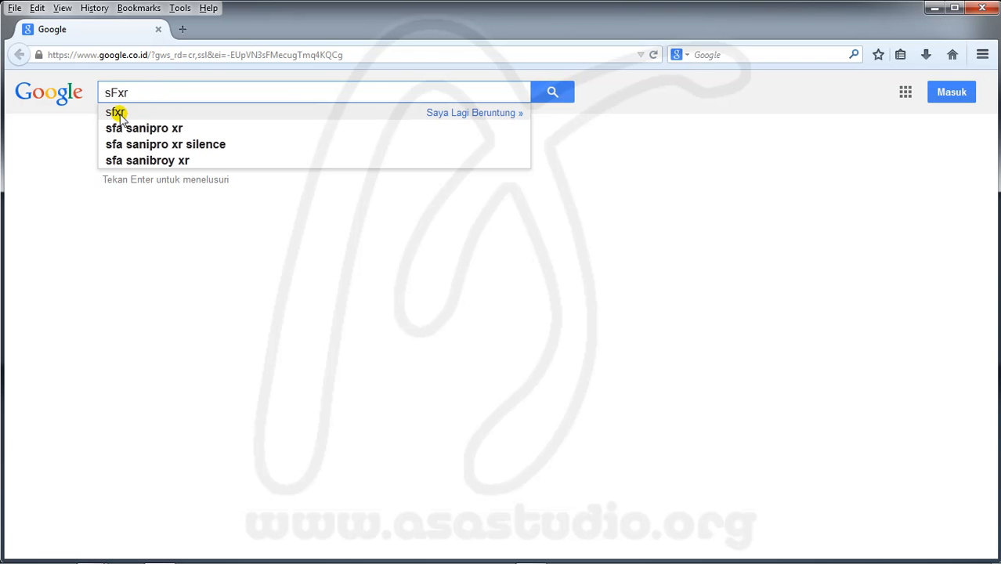
{"action": "left_click", "coordinate": [118, 114]}
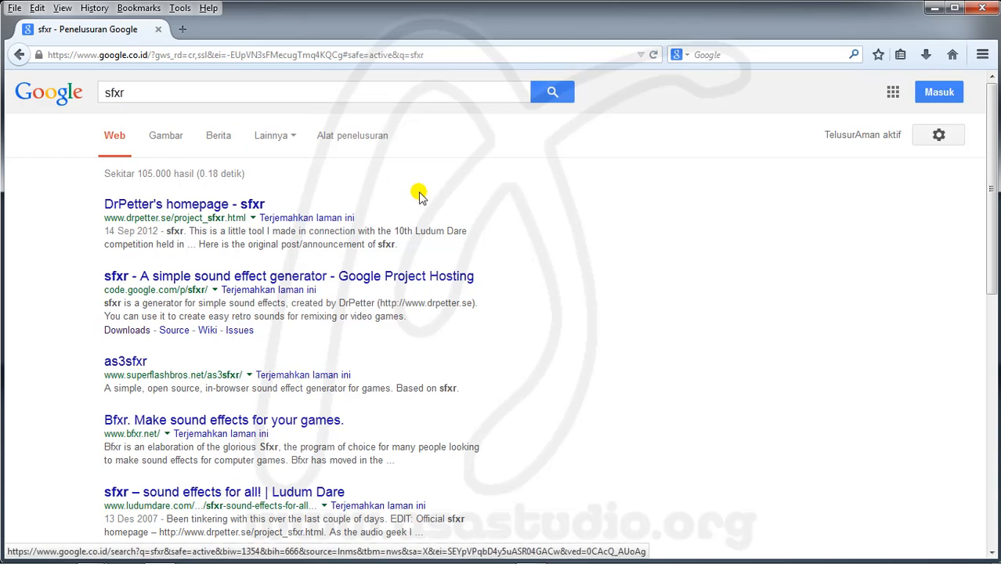
- Open the sfxr project on Google Project Hosting and pick the Windows build sfxr-1.2.0.zip from its downloads
{"action": "scroll", "coordinate": [553, 178], "scroll_direction": "down", "scroll_amount": 2}
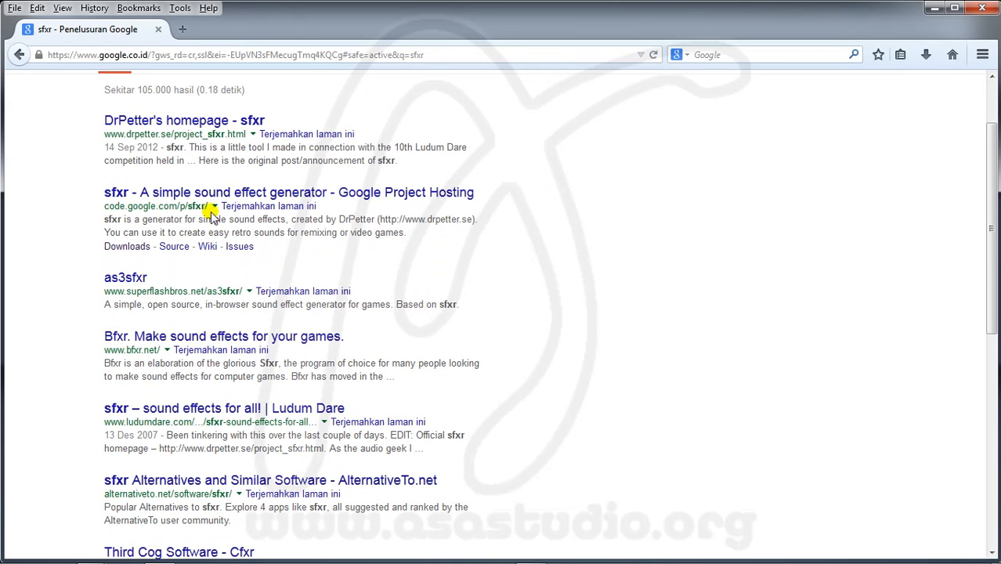
{"action": "left_click", "coordinate": [134, 195]}
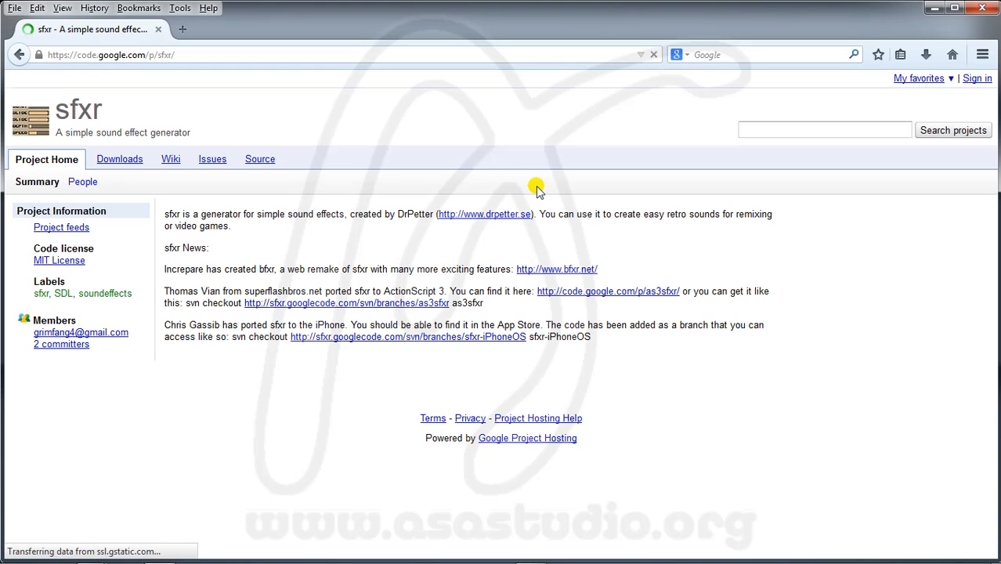
{"action": "left_click", "coordinate": [116, 164]}
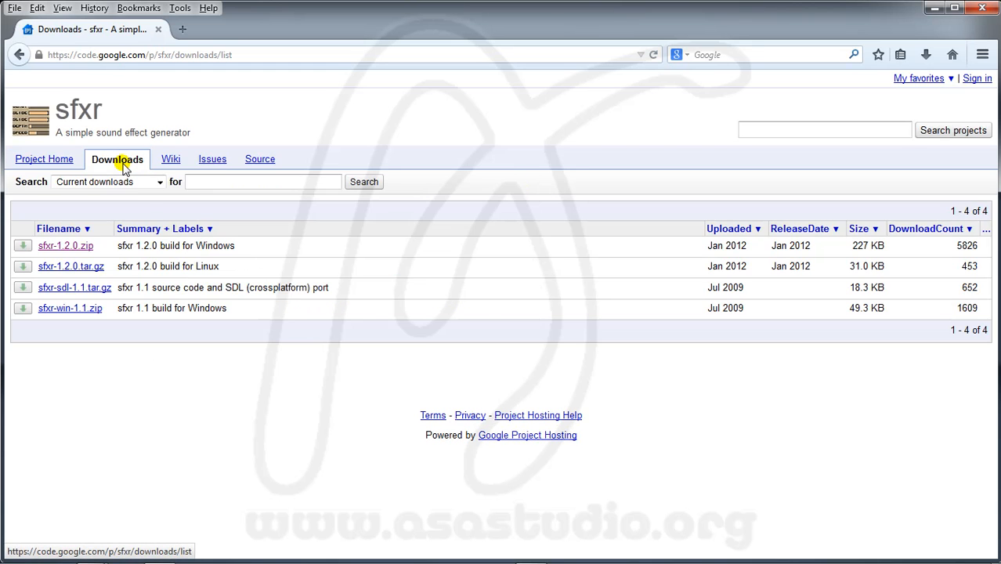
{"action": "left_click", "coordinate": [49, 249]}
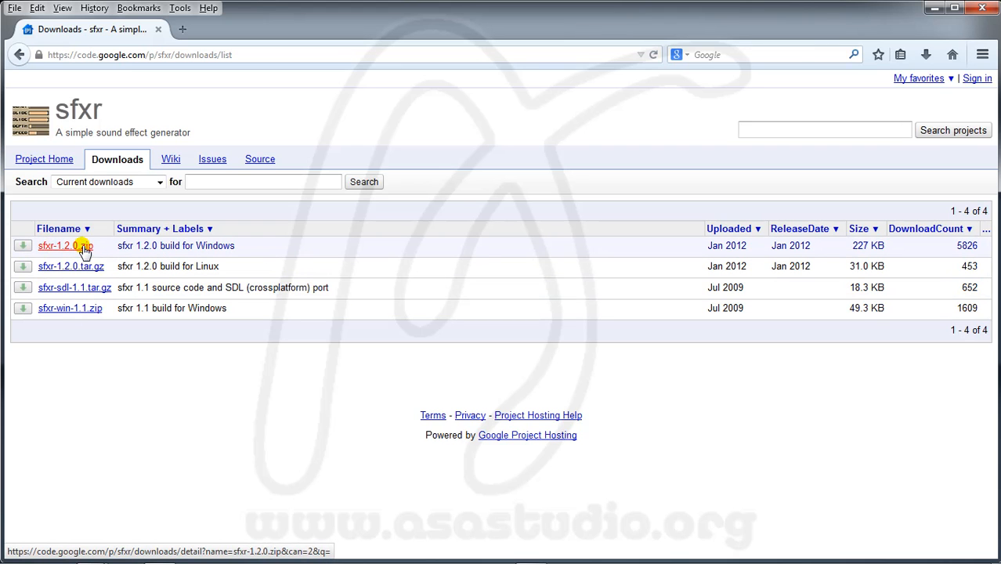
{"action": "left_click", "coordinate": [52, 251]}
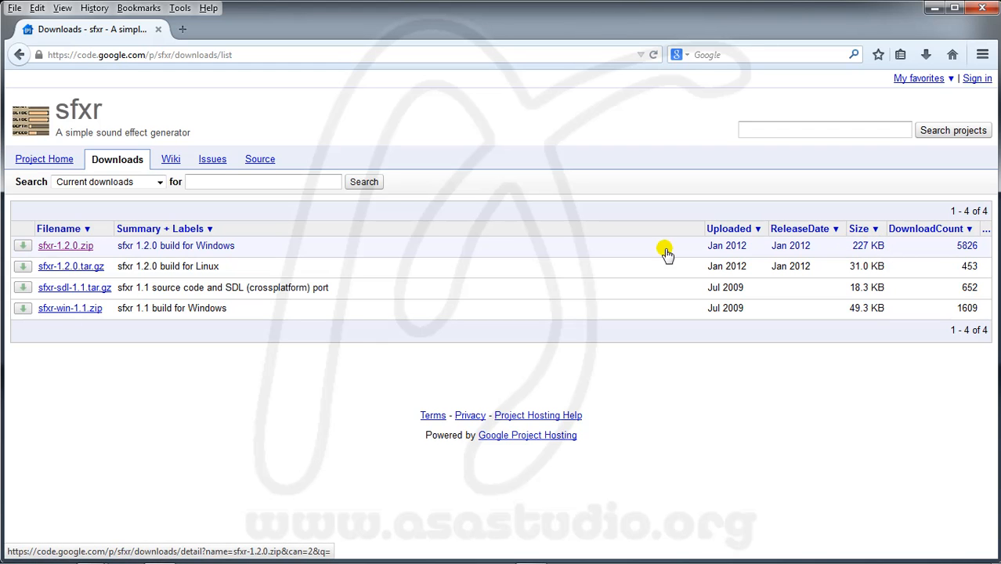
{"action": "left_click", "coordinate": [64, 249]}
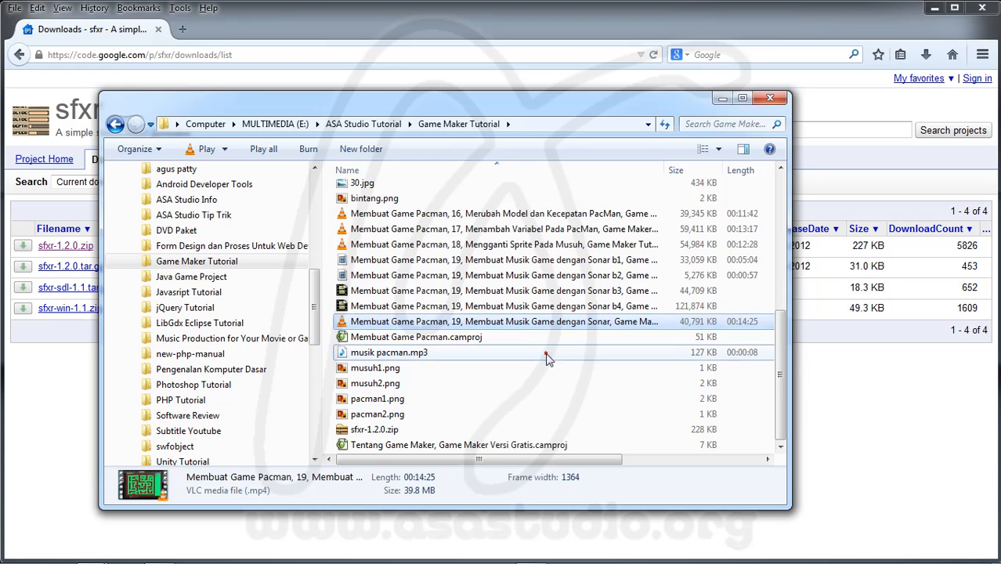
- Open the sfxr-1.2.0.zip archive in the Game Maker Tutorial folder with FreeArc
{"action": "left_click", "coordinate": [546, 354]}
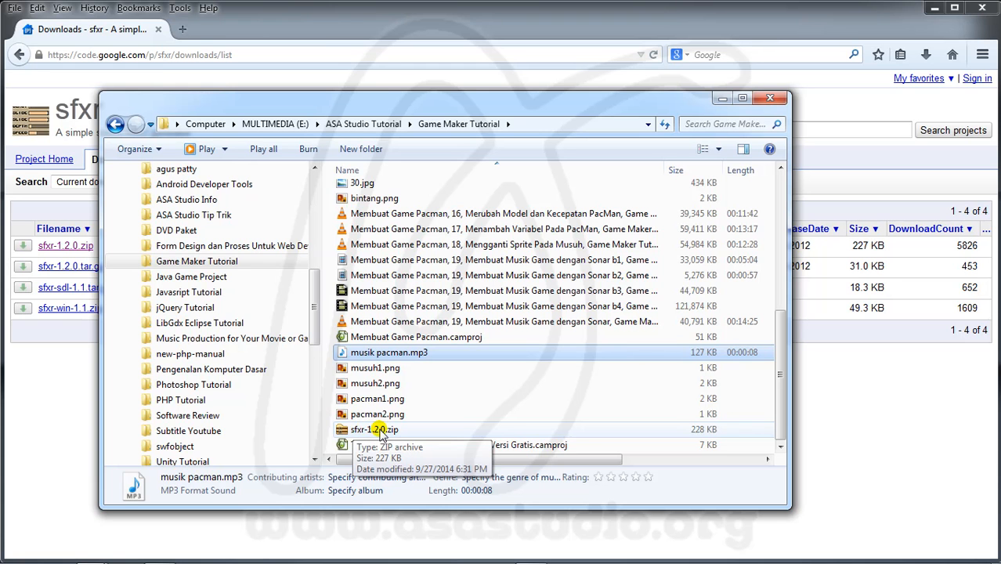
{"action": "left_click", "coordinate": [380, 433]}
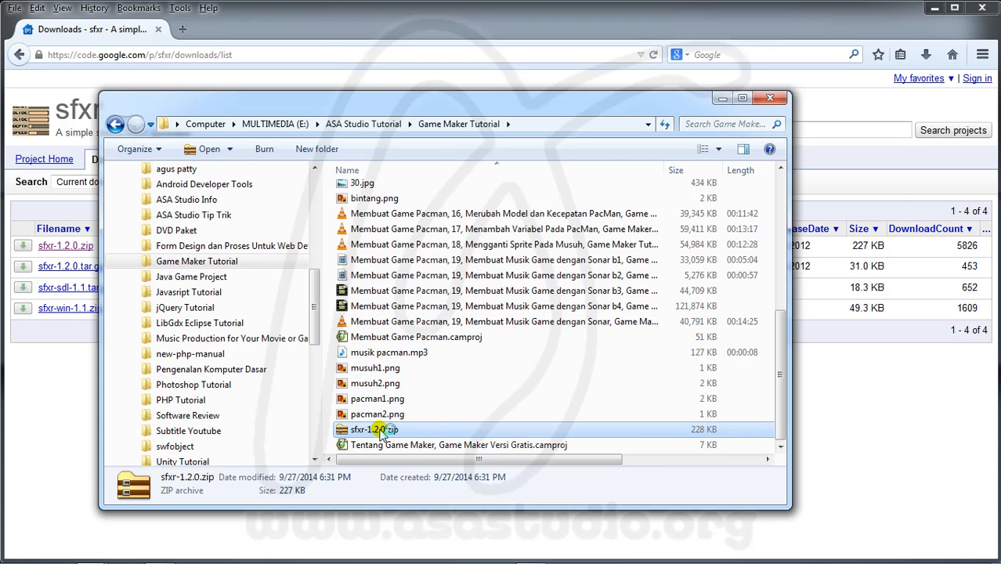
{"action": "double_click", "coordinate": [381, 432]}
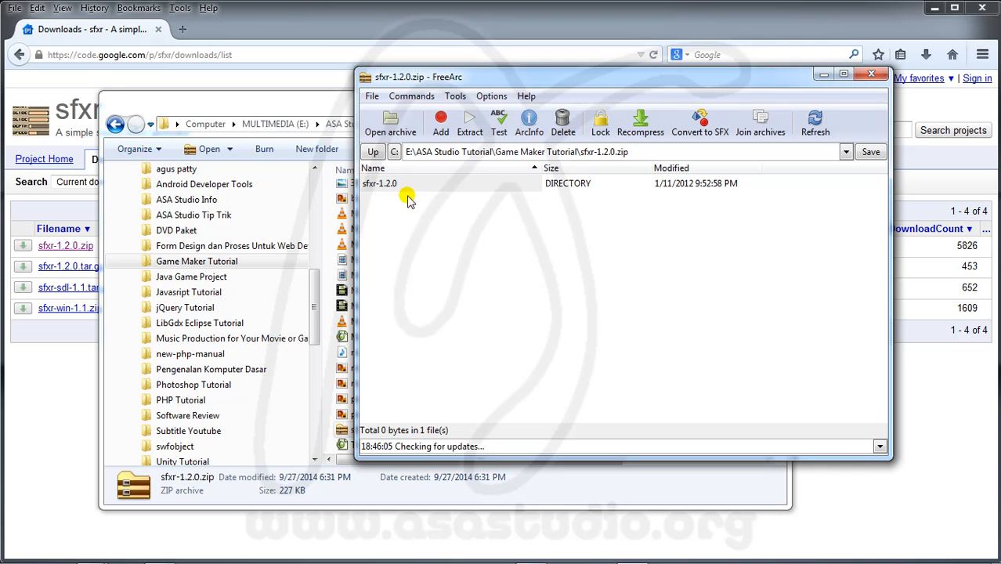
- Run sfxr.exe straight from the archive's sfxr-1.2.0 folder
{"action": "double_click", "coordinate": [383, 185]}
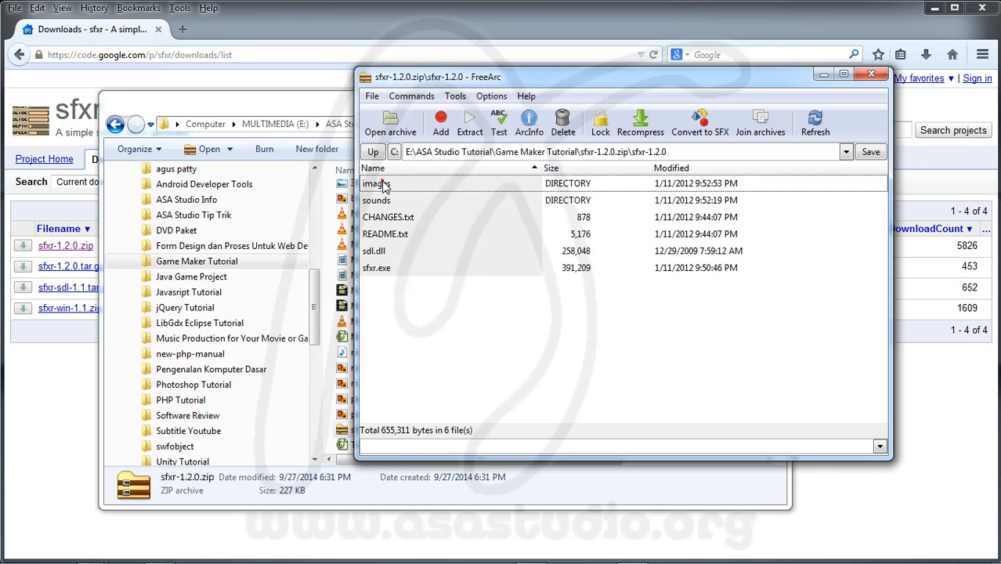
{"action": "double_click", "coordinate": [377, 269]}
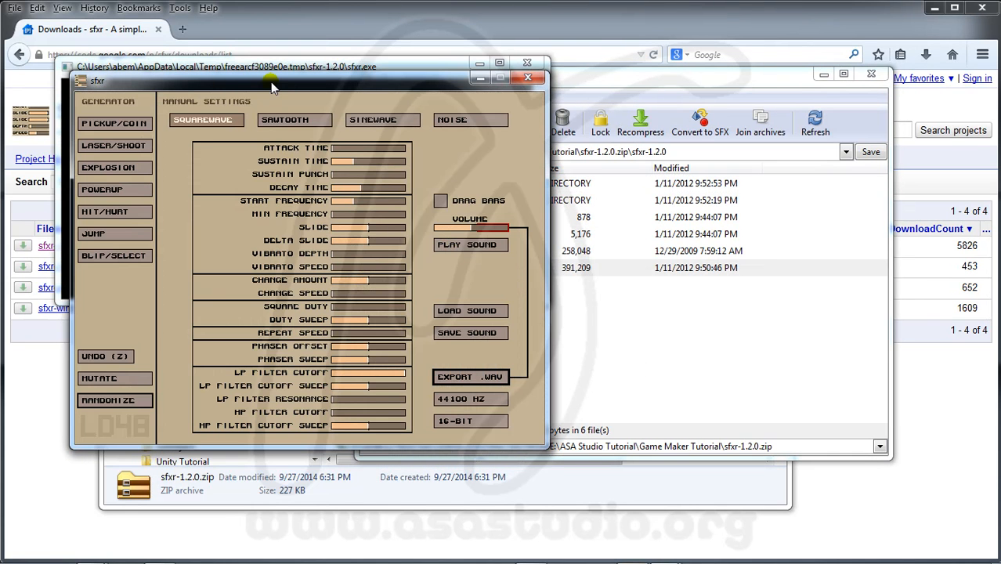
{"action": "left_click_drag", "start_coordinate": [272, 87], "coordinate": [289, 24]}
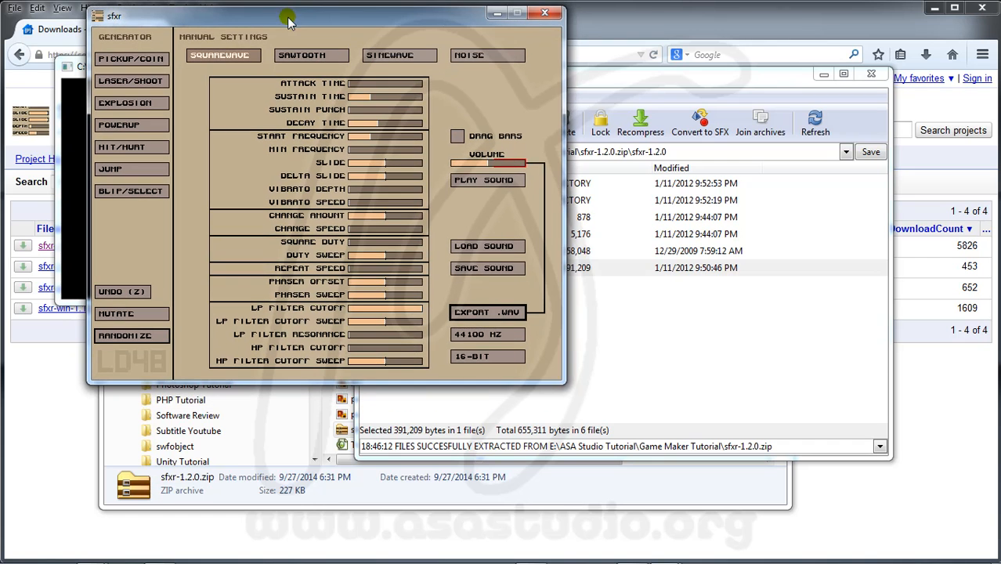
- Generate several Pickup/Coin sounds, try to export one as WAV, and close sfxr
{"action": "left_click", "coordinate": [126, 65]}
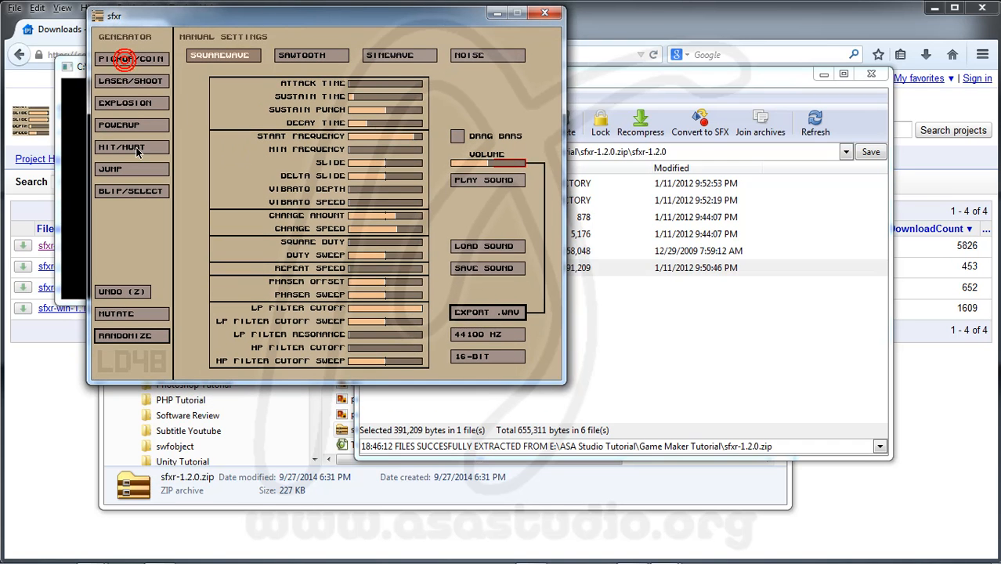
{"action": "left_click", "coordinate": [134, 61]}
{"action": "left_click", "coordinate": [134, 61]}
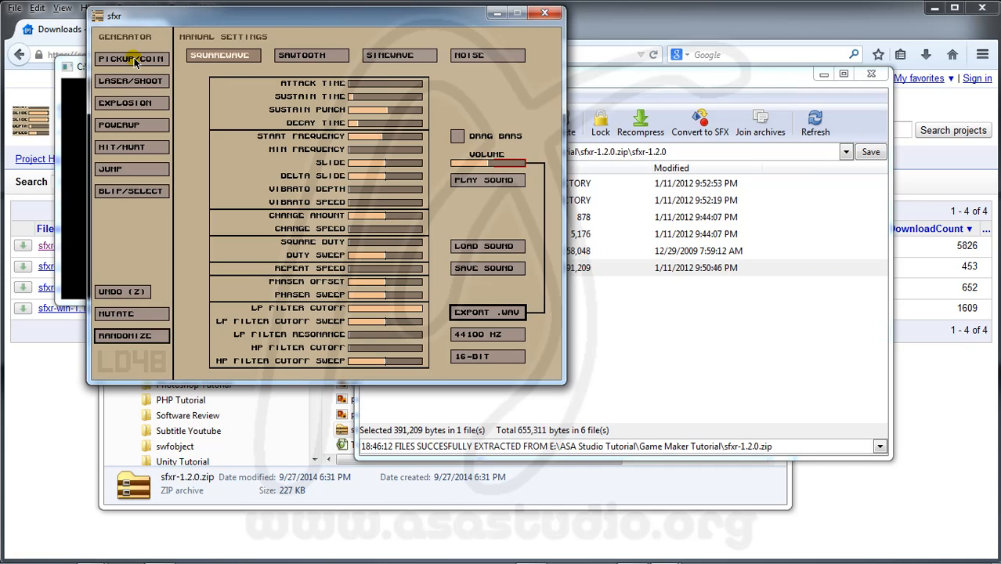
{"action": "left_click", "coordinate": [137, 61]}
{"action": "left_click", "coordinate": [137, 63]}
{"action": "left_click", "coordinate": [486, 314]}
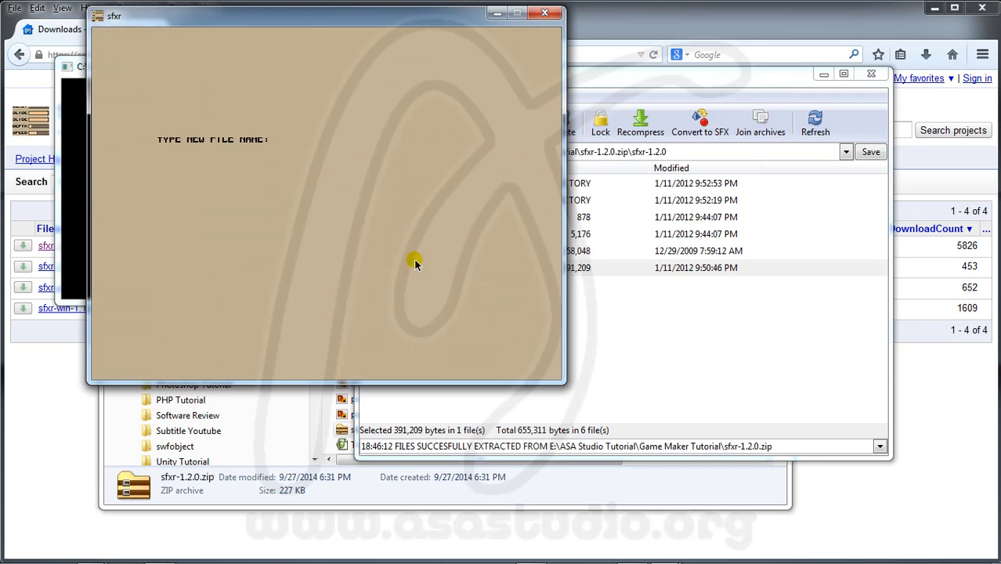
{"action": "left_click_drag", "start_coordinate": [239, 24], "coordinate": [246, 69]}
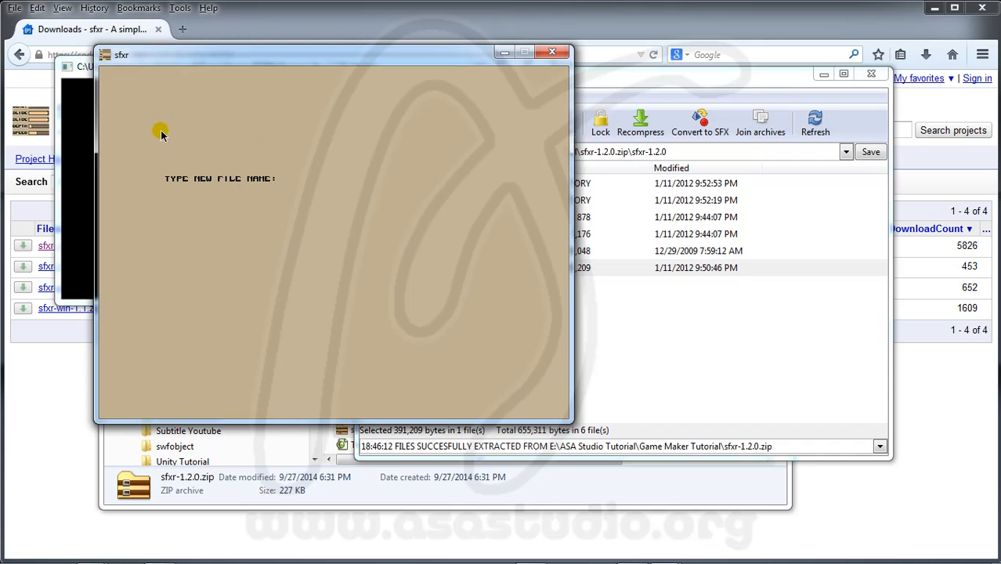
{"action": "left_click", "coordinate": [554, 55]}
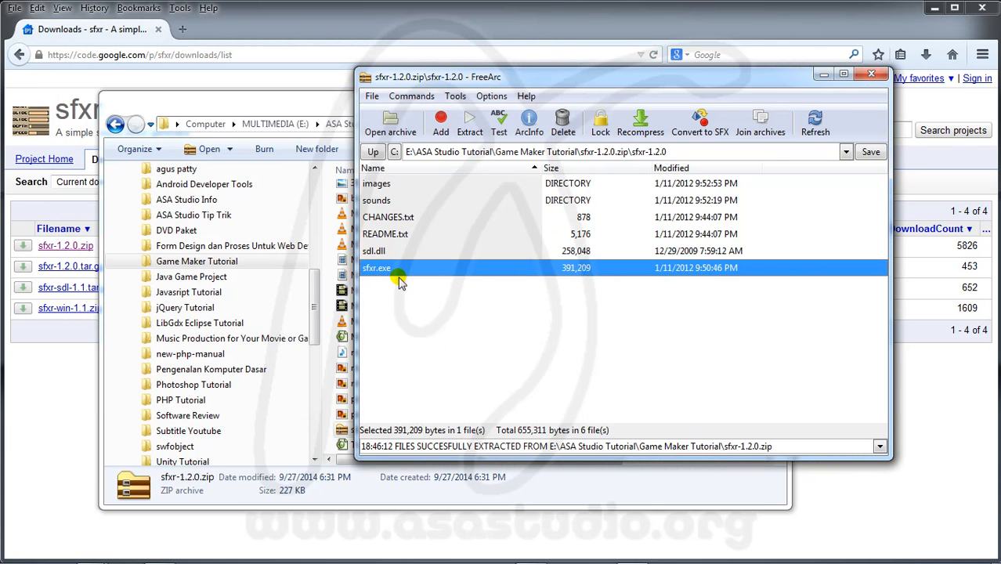
- Extract the archive's whole sfxr-1.2.0 directory to the sfxr-1.2.0 output folder inside Game Maker Tutorial, and close the archive
{"action": "left_click", "coordinate": [373, 152]}
{"action": "left_click", "coordinate": [373, 185]}
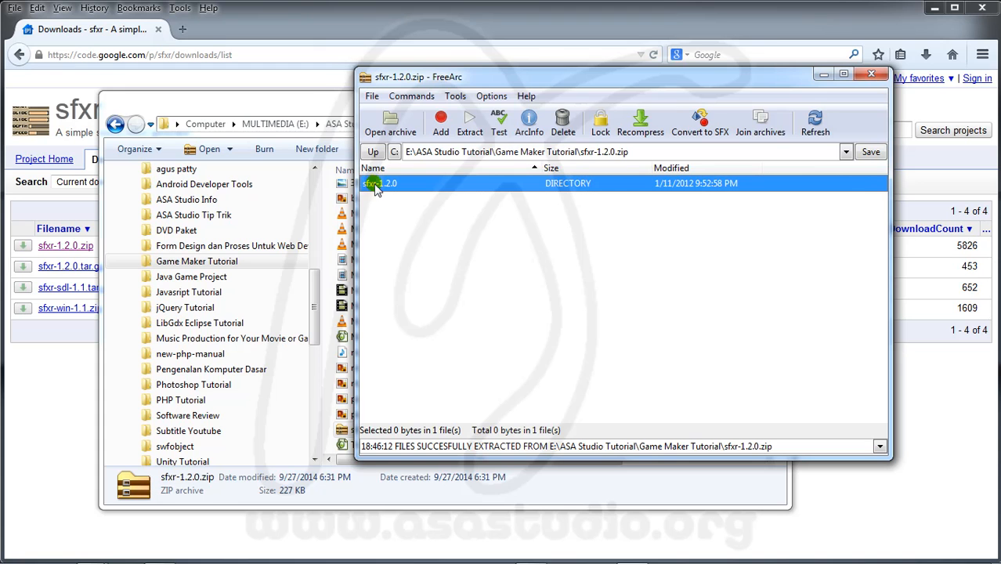
{"action": "left_click_drag", "start_coordinate": [413, 78], "coordinate": [540, 63]}
{"action": "left_click", "coordinate": [535, 173]}
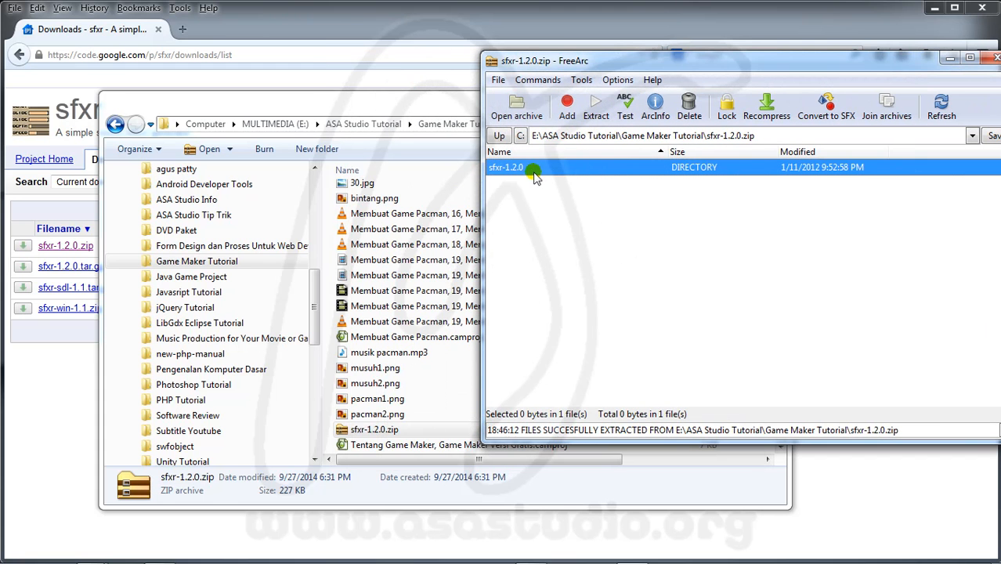
{"action": "left_click", "coordinate": [596, 110]}
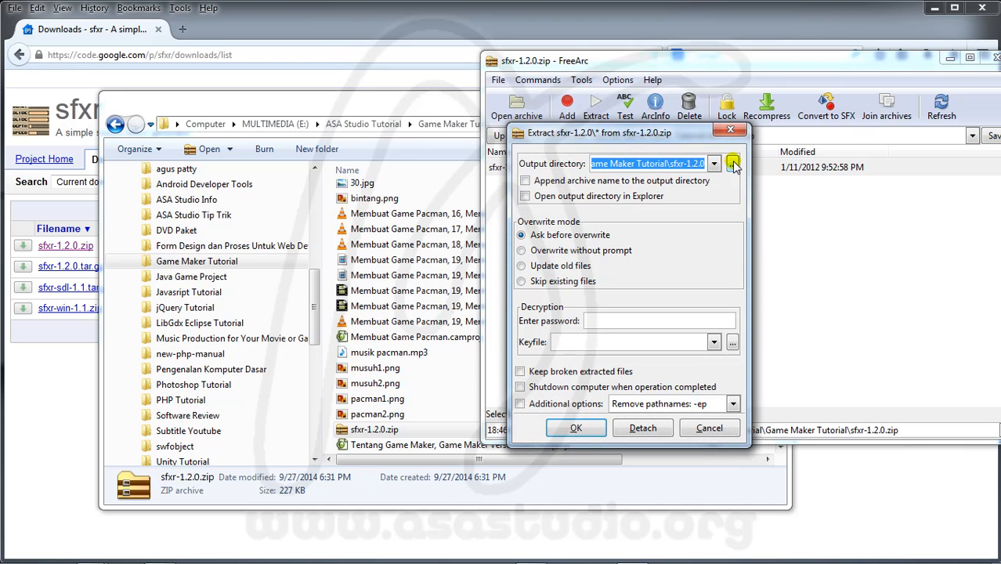
{"action": "left_click", "coordinate": [576, 430]}
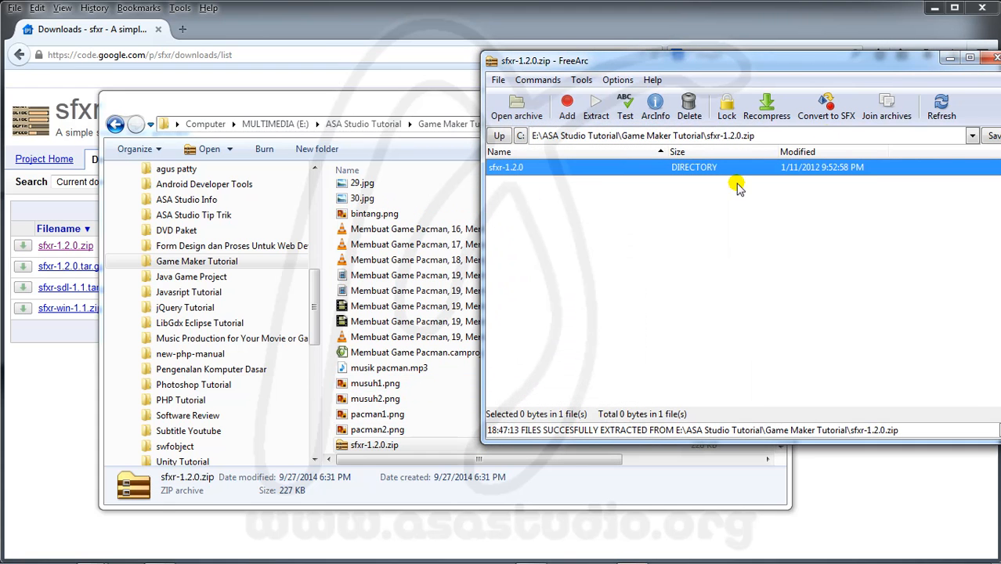
{"action": "left_click", "coordinate": [991, 61]}
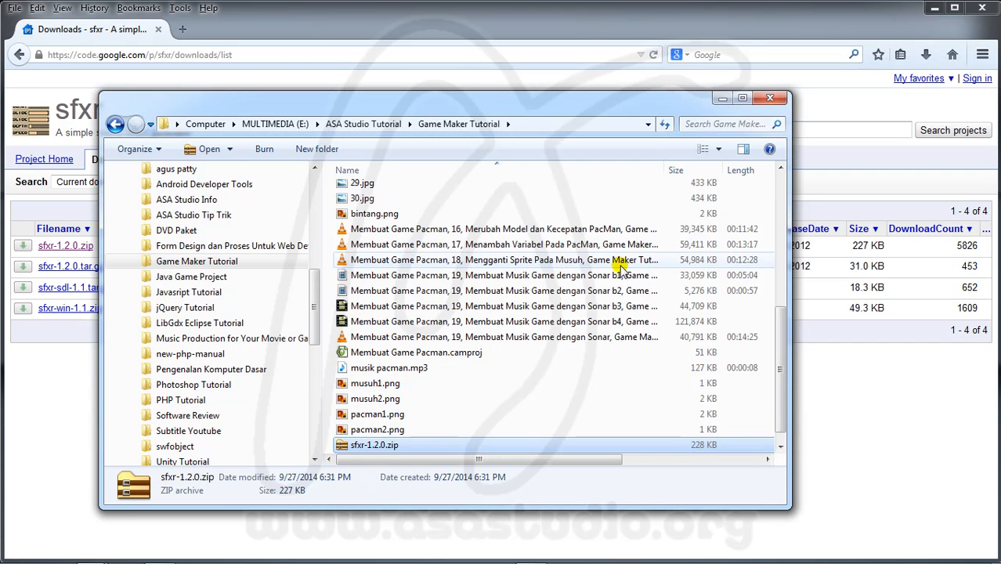
- Run sfxr.exe from the extracted, nested sfxr-1.2.0 folder inside Game Maker Tutorial
{"action": "left_click", "coordinate": [441, 429]}
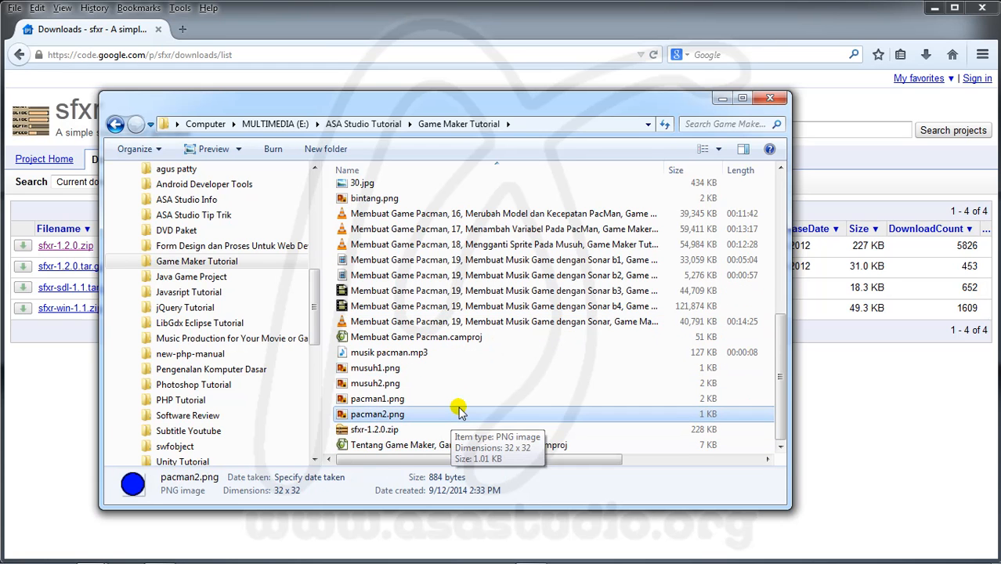
{"action": "scroll", "coordinate": [458, 404], "scroll_direction": "up", "scroll_amount": 7}
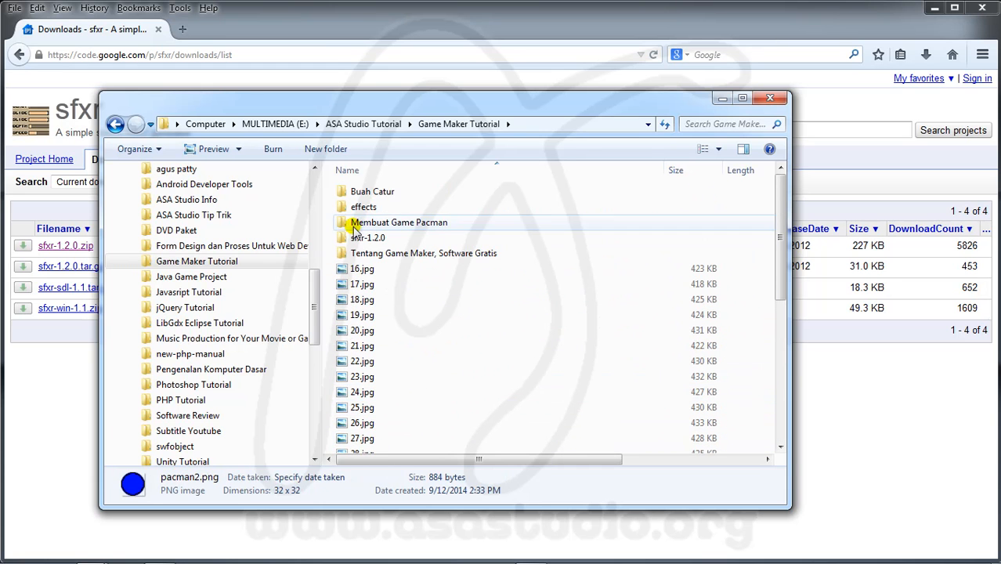
{"action": "double_click", "coordinate": [361, 242]}
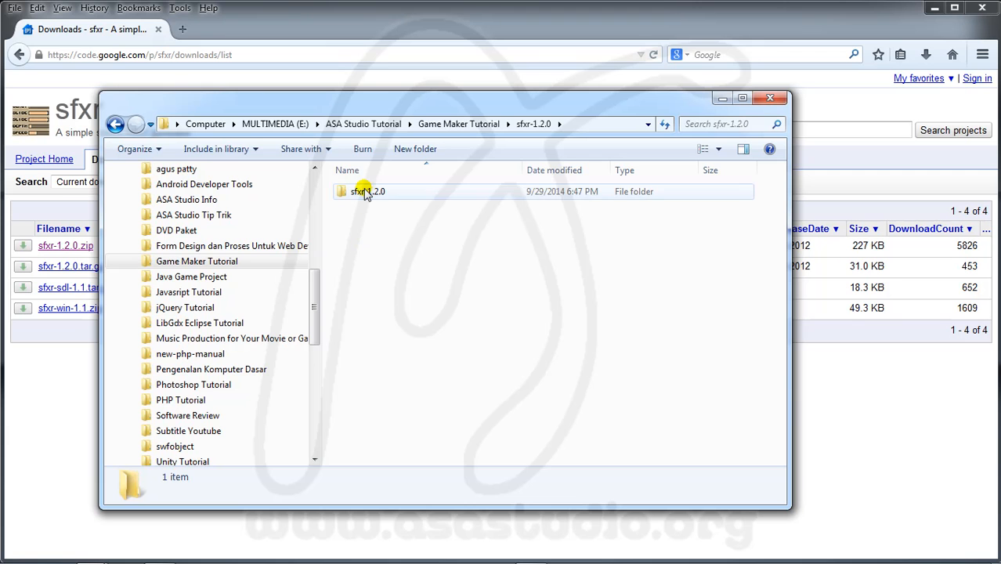
{"action": "double_click", "coordinate": [364, 193]}
{"action": "double_click", "coordinate": [365, 253]}
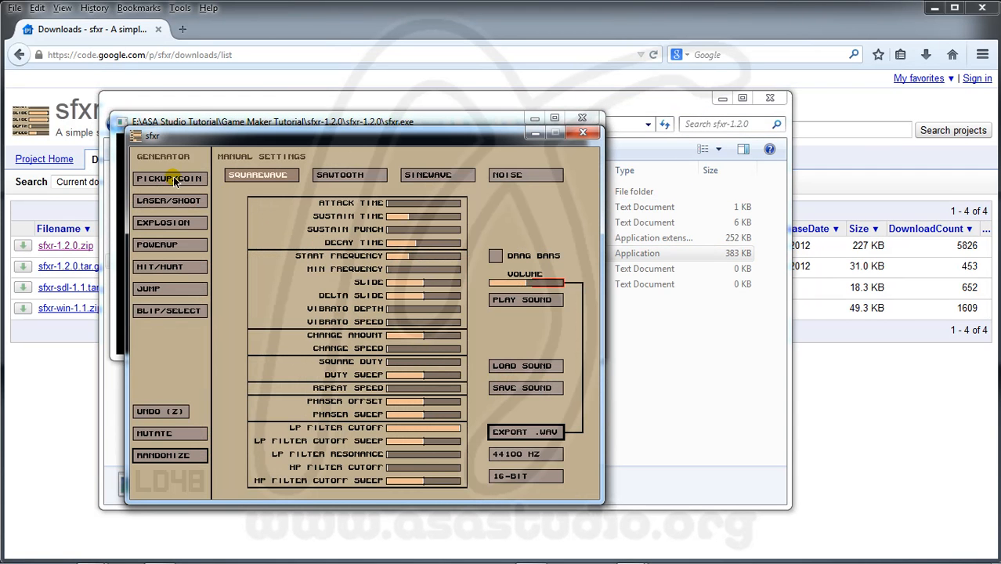
- Try to generate Pickup/Coin sounds in the extracted sfxr and export the latest as WAV, and close the program
{"action": "left_click", "coordinate": [172, 180]}
{"action": "left_click", "coordinate": [173, 181]}
{"action": "left_click", "coordinate": [172, 181]}
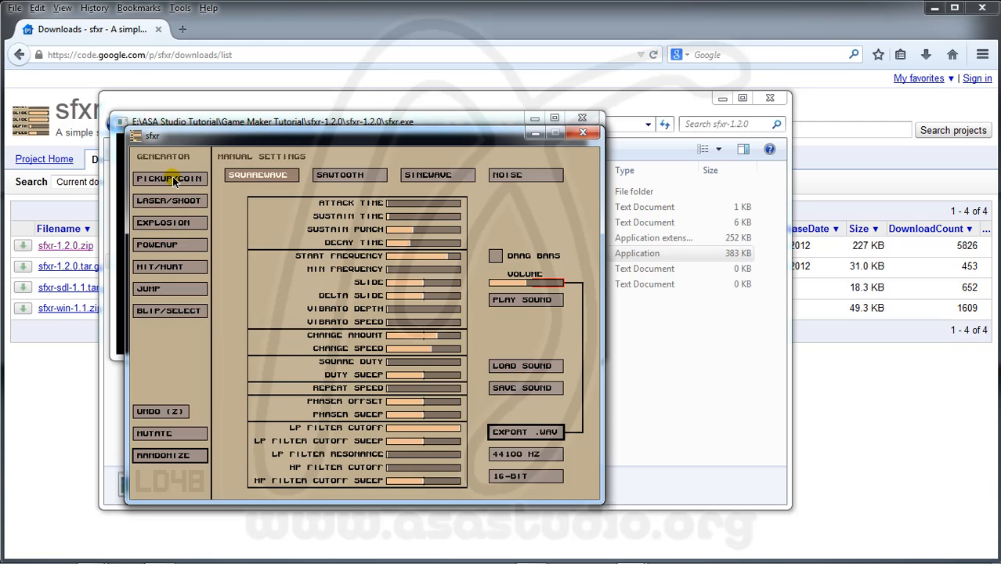
{"action": "left_click", "coordinate": [512, 431]}
{"action": "left_click", "coordinate": [326, 257]}
{"action": "left_click_drag", "start_coordinate": [162, 134], "coordinate": [263, 91]}
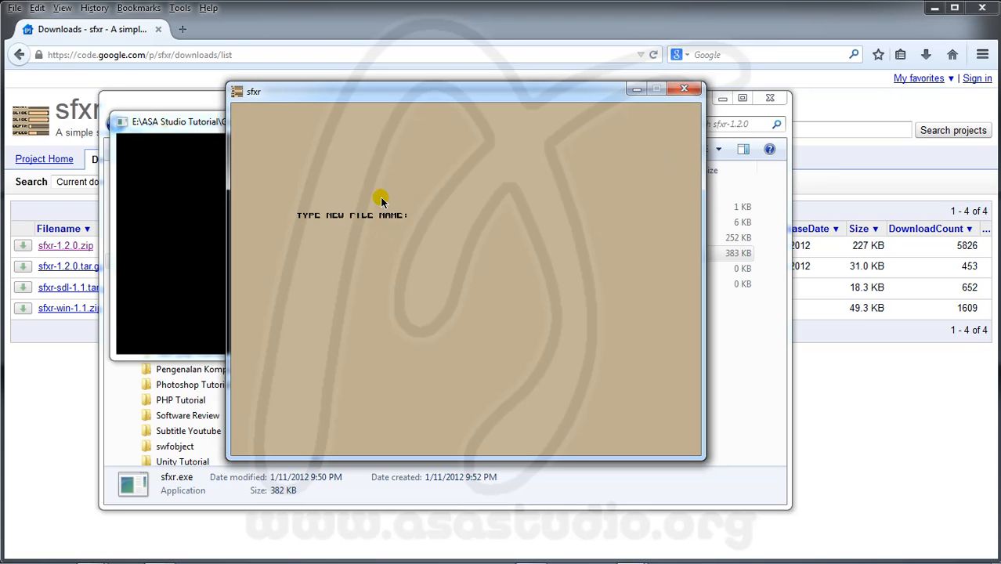
{"action": "left_click", "coordinate": [682, 91]}
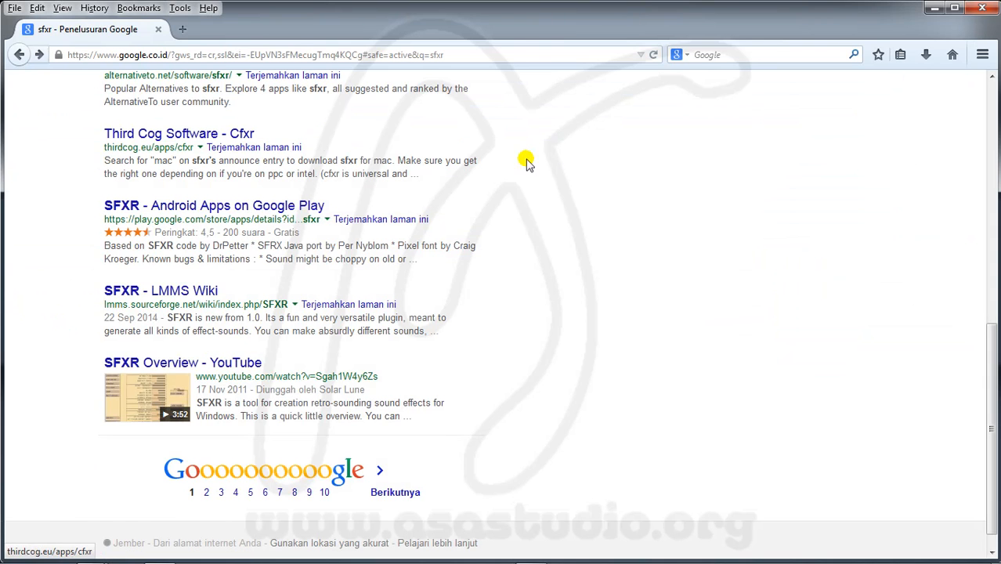
- Return to the Google results and search for "sfxr download windows"
{"action": "scroll", "coordinate": [619, 202], "scroll_direction": "up", "scroll_amount": 7}
{"action": "scroll", "coordinate": [623, 204], "scroll_direction": "up", "scroll_amount": 5}
{"action": "left_click", "coordinate": [212, 91]}
{"action": "type", "text": "do"}
{"action": "left_click", "coordinate": [235, 135]}
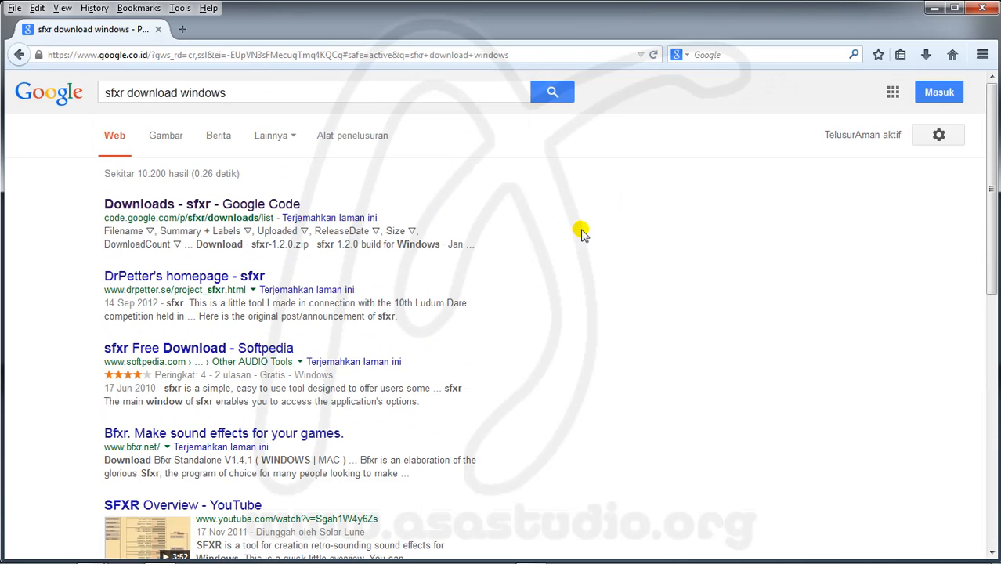
- Open the search result "Bfxr. Make sound effects for your games." in a new tab and look over its page
{"action": "scroll", "coordinate": [582, 232], "scroll_direction": "down", "scroll_amount": 2}
{"action": "scroll", "coordinate": [584, 232], "scroll_direction": "down", "scroll_amount": 4}
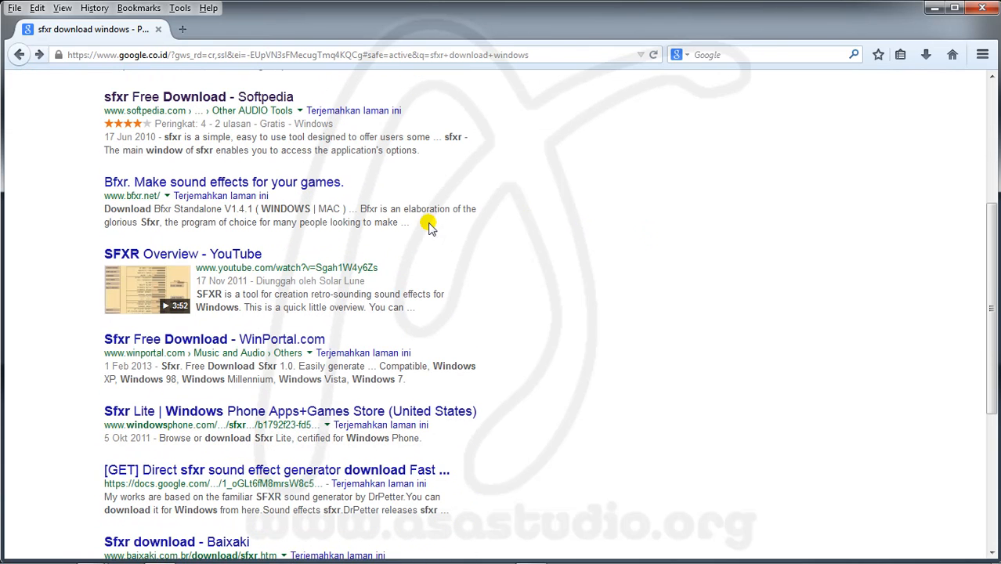
{"action": "right_click", "coordinate": [169, 188]}
{"action": "left_click", "coordinate": [202, 195]}
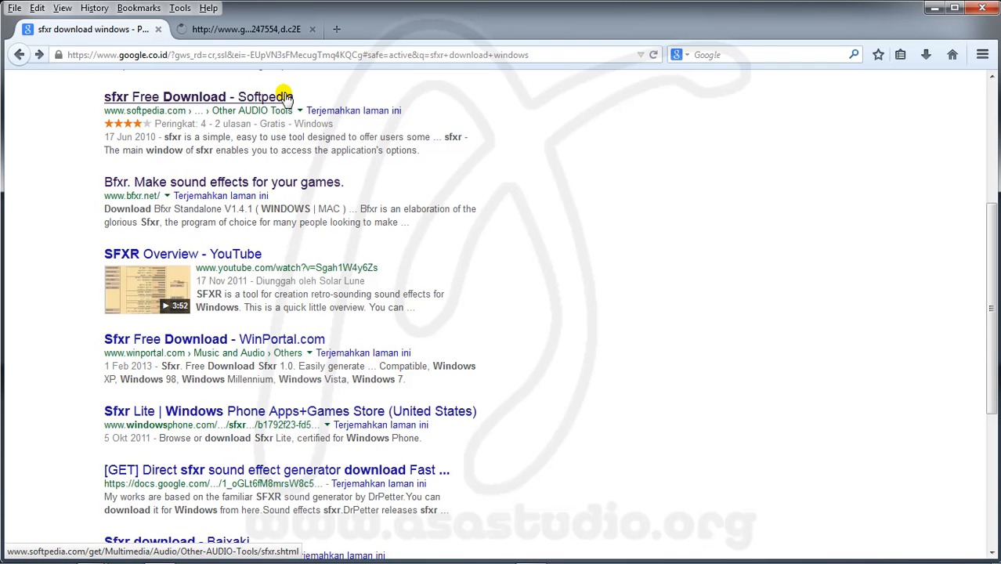
{"action": "left_click", "coordinate": [234, 29]}
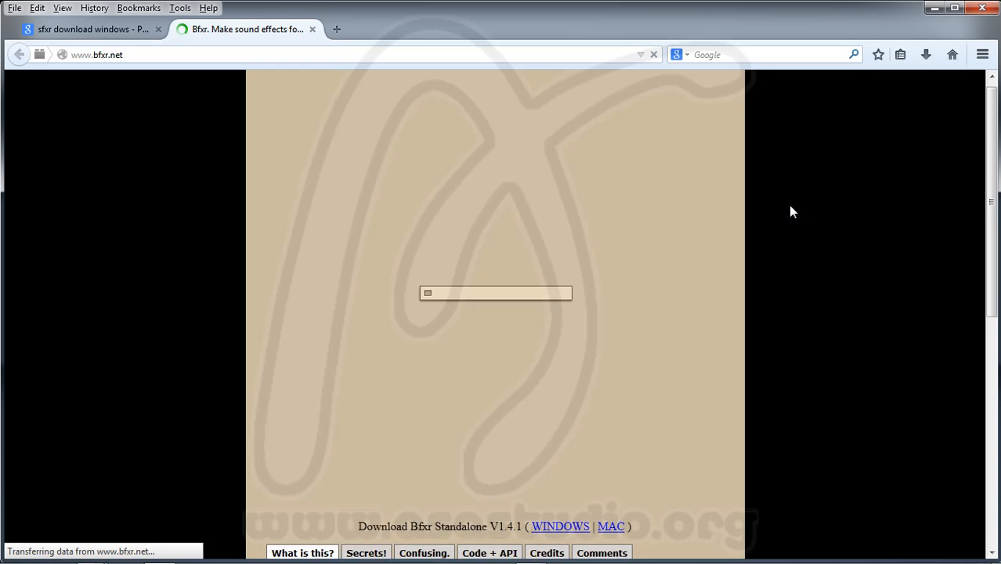
{"action": "scroll", "coordinate": [790, 205], "scroll_direction": "down", "scroll_amount": 5}
{"action": "scroll", "coordinate": [792, 210], "scroll_direction": "up", "scroll_amount": 5}
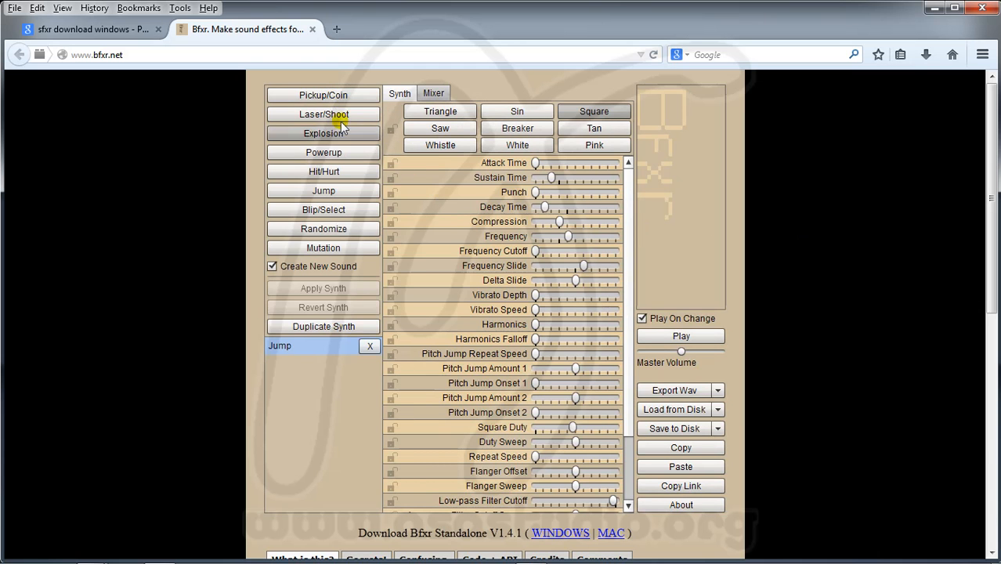
- Generate three Pickup/Coin sounds in Bfxr
{"action": "left_click", "coordinate": [312, 95]}
{"action": "left_click", "coordinate": [314, 98]}
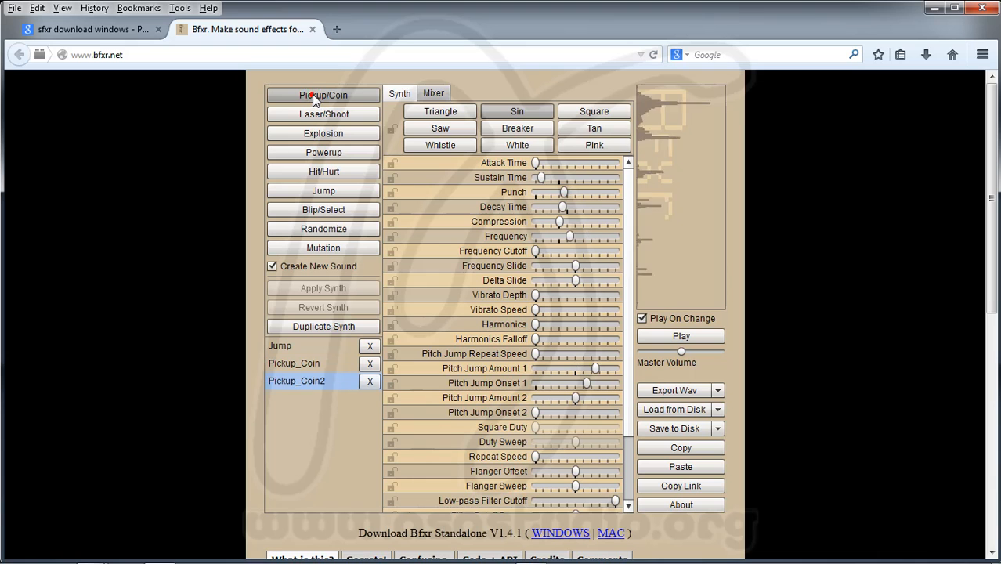
{"action": "left_click", "coordinate": [311, 95]}
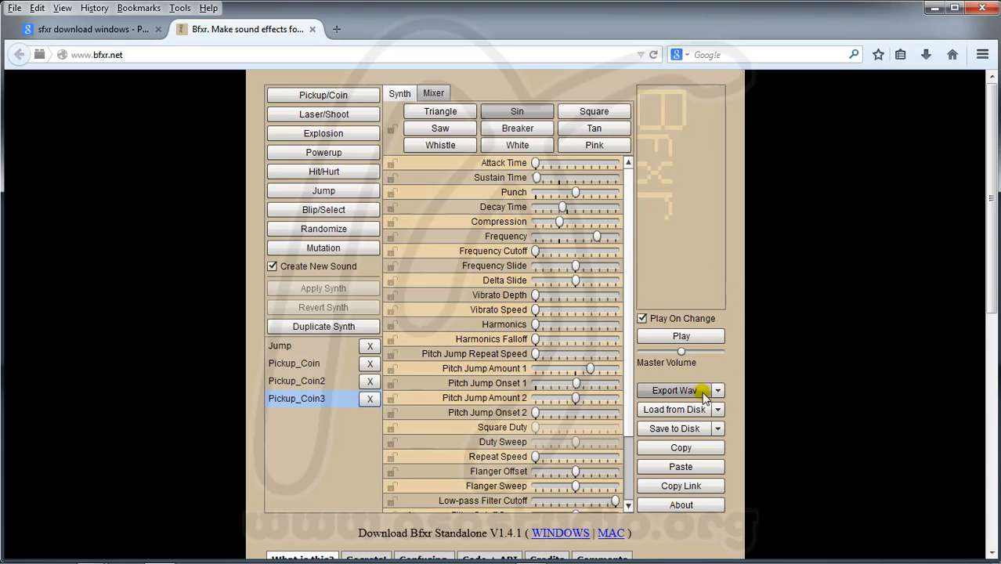
- Start a WAV export of the last Pickup/Coin sound and browse to ASA Studio Tutorial > Game Maker Tutorial on drive E
{"action": "left_click", "coordinate": [681, 391]}
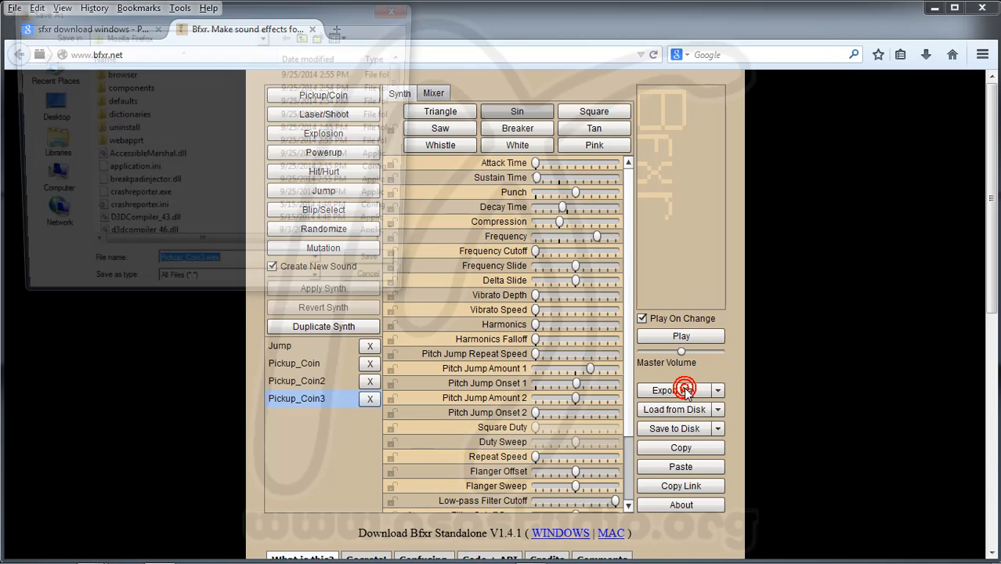
{"action": "left_click", "coordinate": [177, 37]}
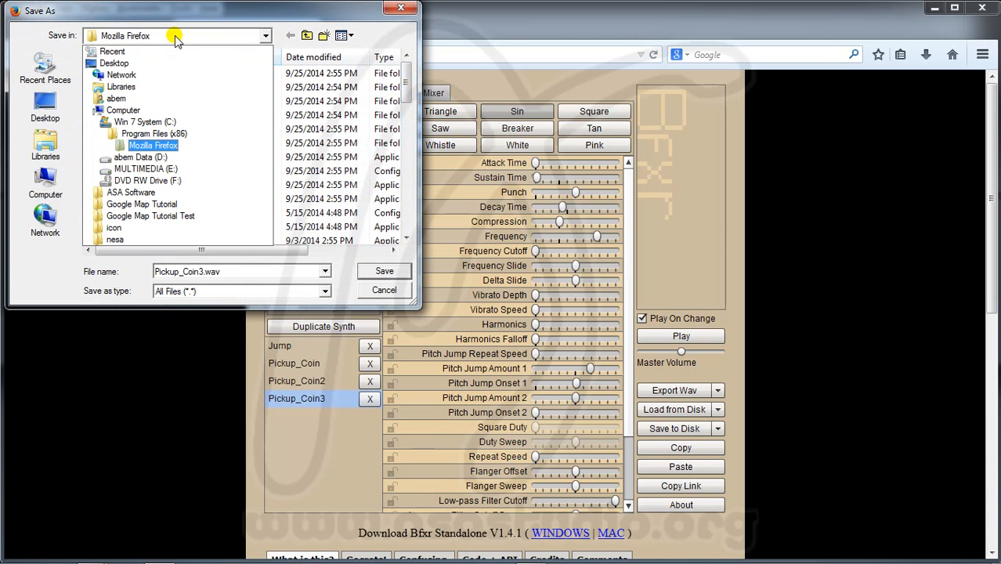
{"action": "left_click", "coordinate": [141, 157]}
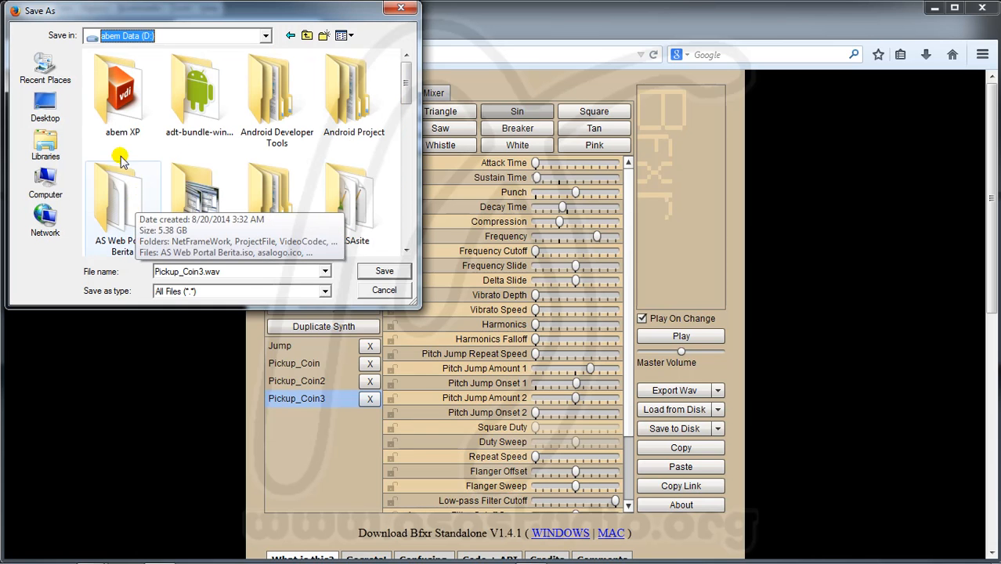
{"action": "left_click", "coordinate": [160, 36]}
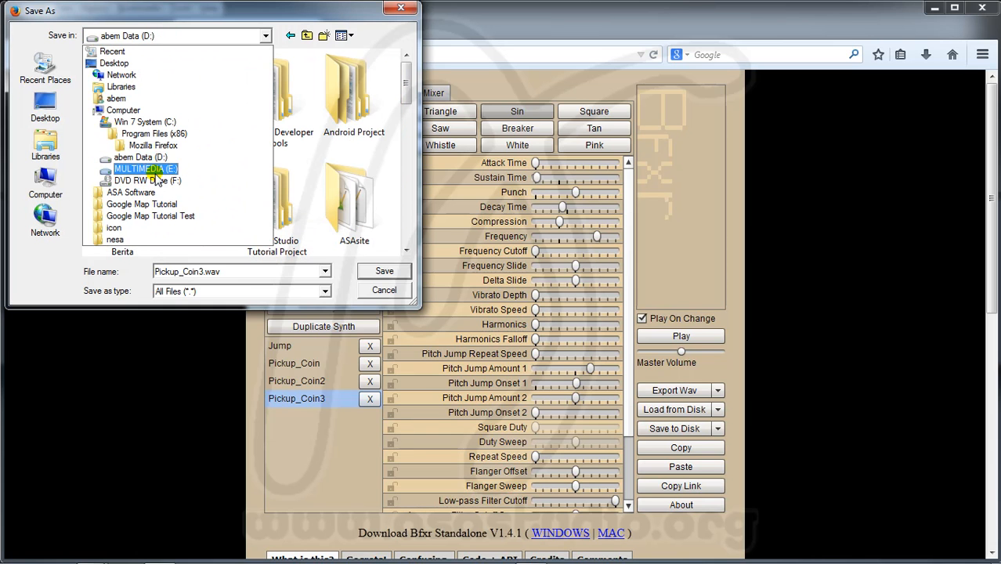
{"action": "left_click", "coordinate": [155, 165]}
{"action": "double_click", "coordinate": [126, 223]}
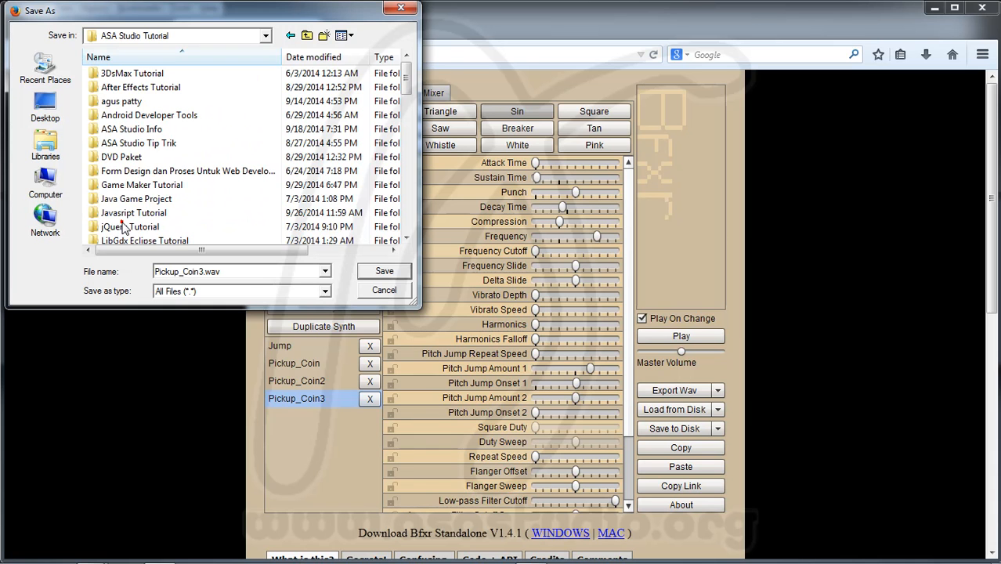
{"action": "double_click", "coordinate": [140, 184]}
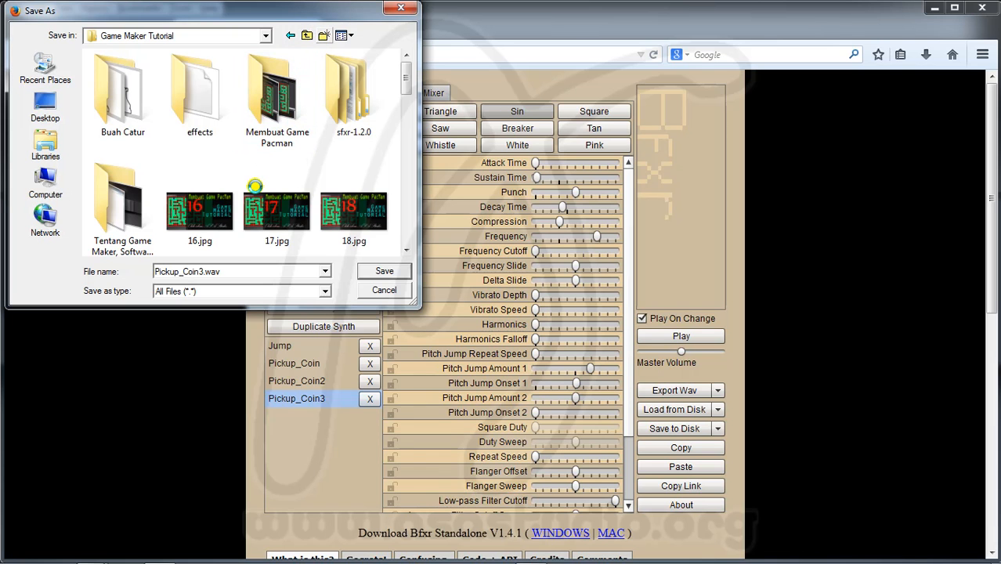
- Create a folder named "audio pacman" inside Game Maker Tutorial and open it as the save location
{"action": "type", "text": "audio"}
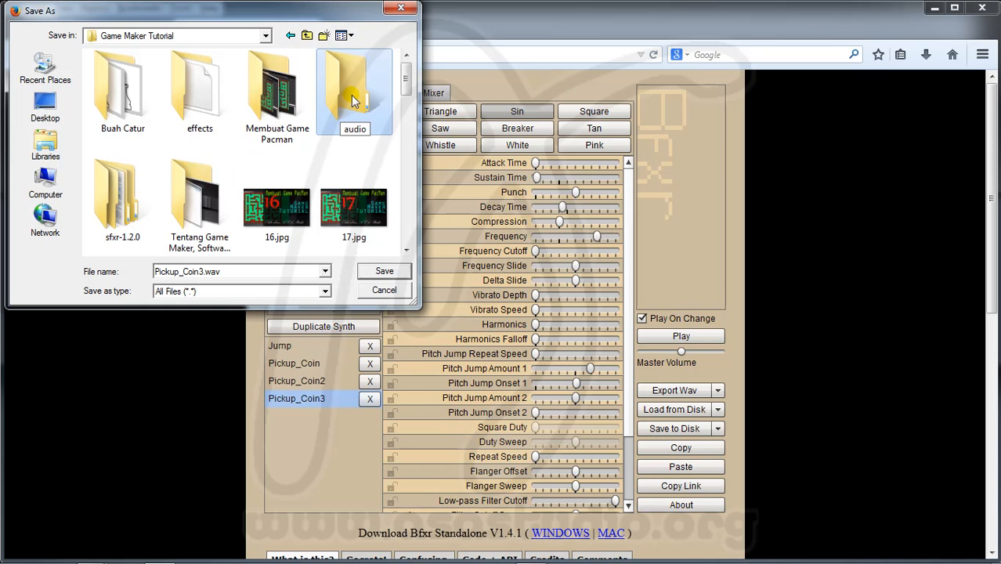
{"action": "type", "text": " pacman"}
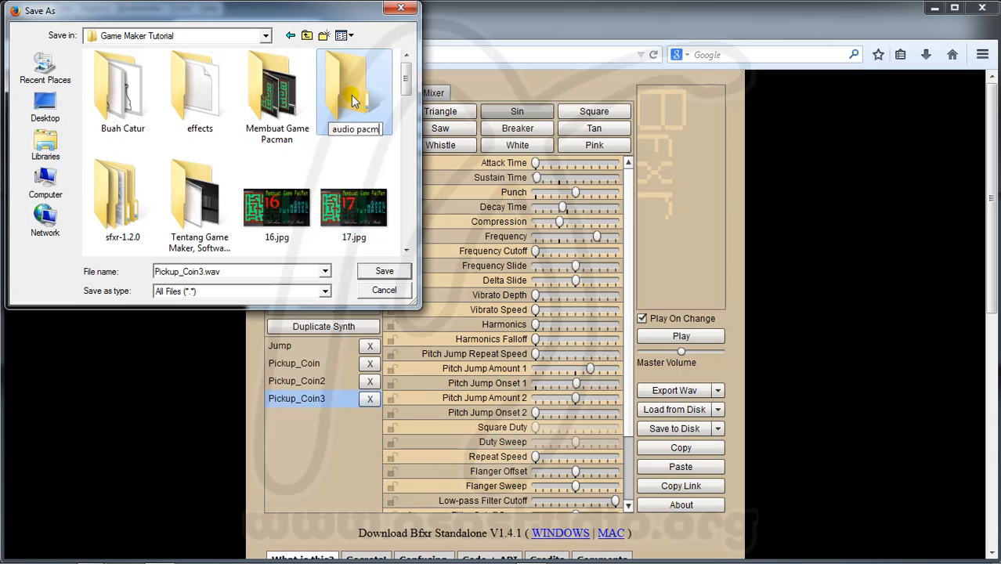
{"action": "key", "text": "Return"}
{"action": "key", "text": "Return"}
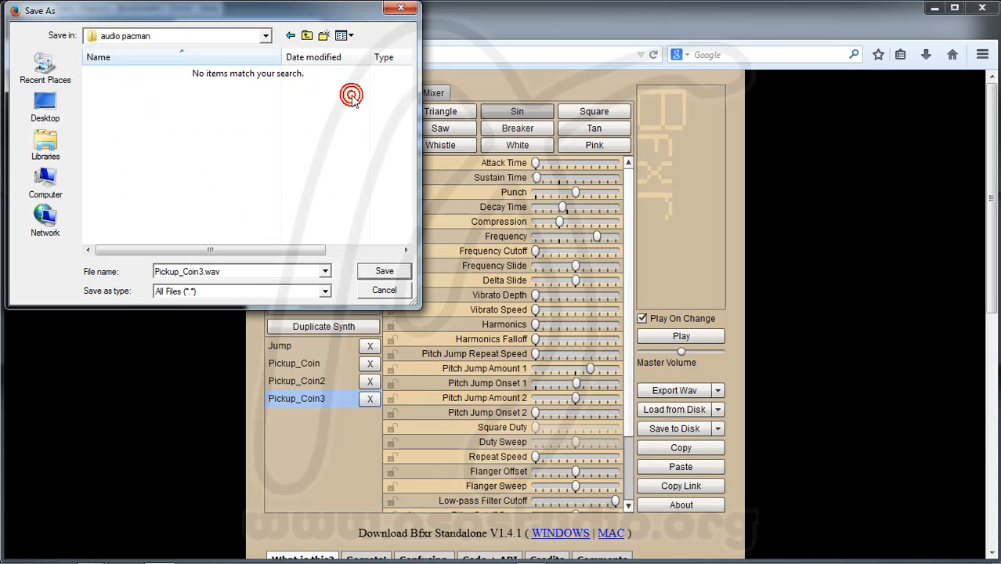
- Name the exported file Pickup_Coin.wav and save it in the audio pacman folder
{"action": "double_click", "coordinate": [180, 272]}
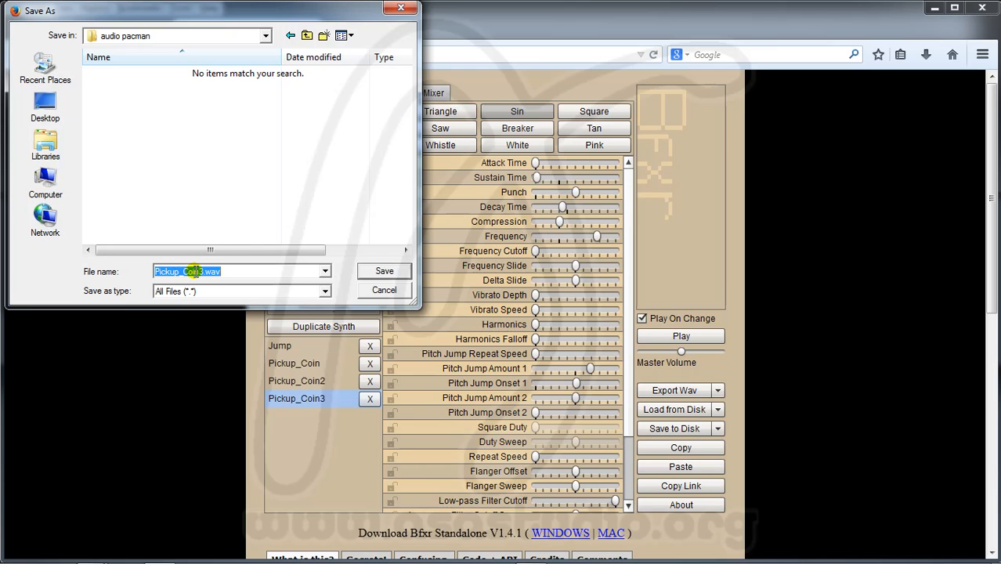
{"action": "left_click", "coordinate": [197, 271]}
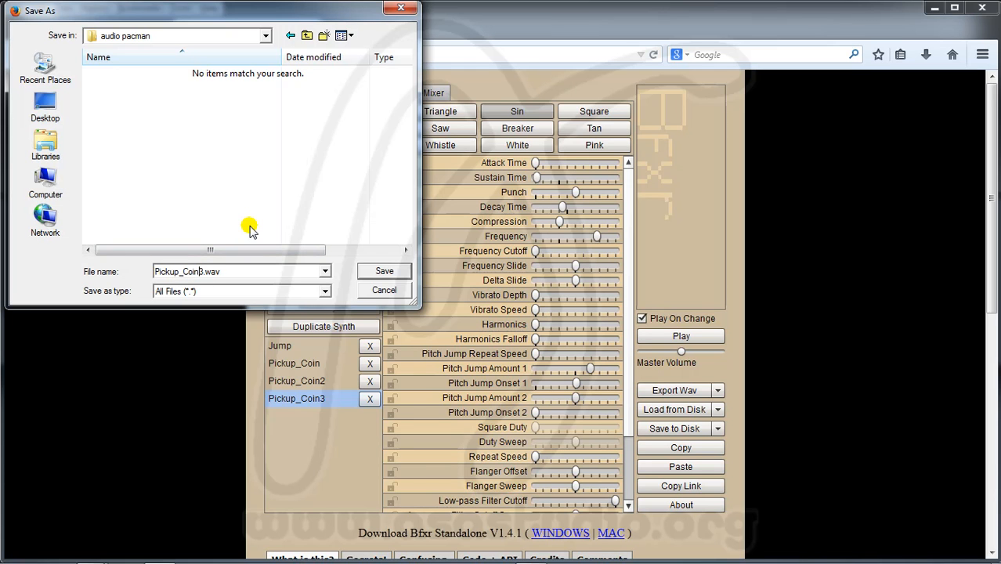
{"action": "left_click", "coordinate": [368, 272]}
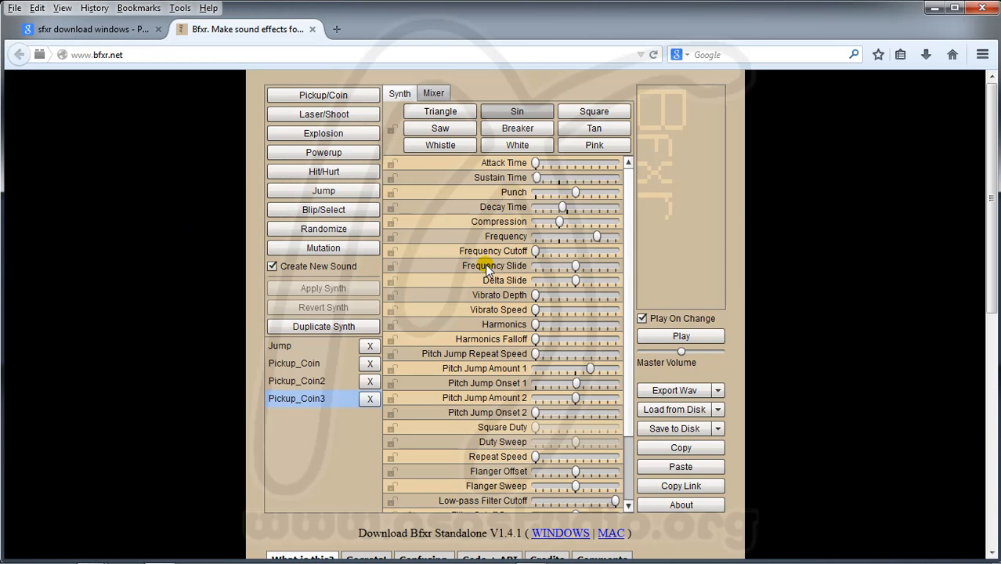
- Generate seven Explosion sounds to audition different variations
{"action": "left_click", "coordinate": [314, 133]}
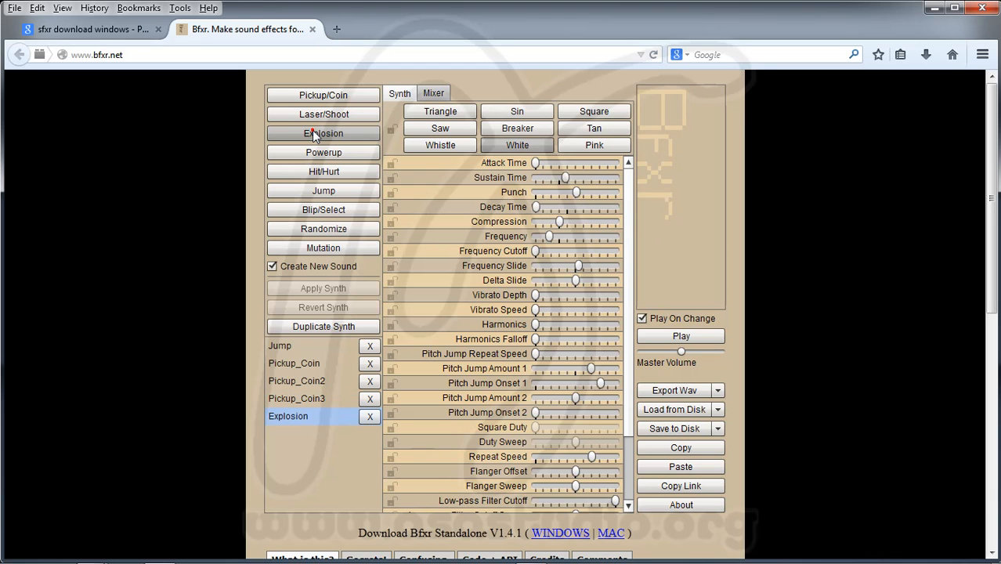
{"action": "left_click", "coordinate": [312, 131]}
{"action": "left_click", "coordinate": [312, 131]}
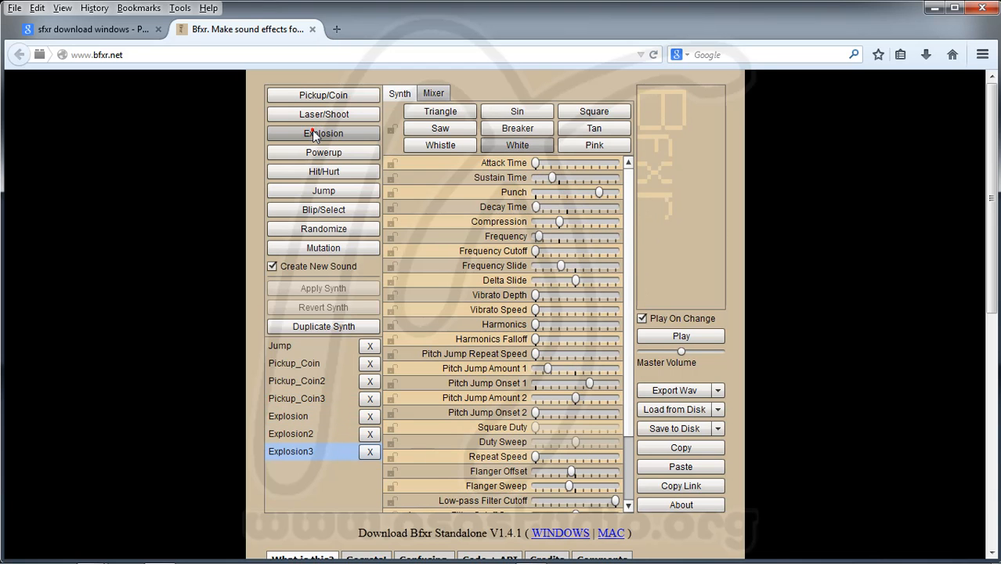
{"action": "left_click", "coordinate": [311, 130]}
{"action": "left_click", "coordinate": [312, 130]}
{"action": "left_click", "coordinate": [312, 130]}
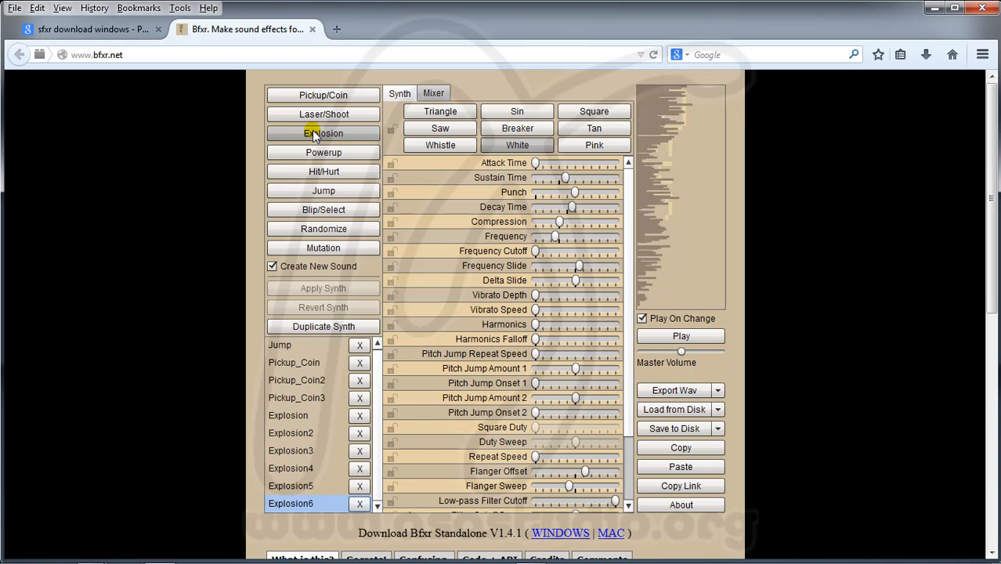
{"action": "left_click", "coordinate": [312, 131]}
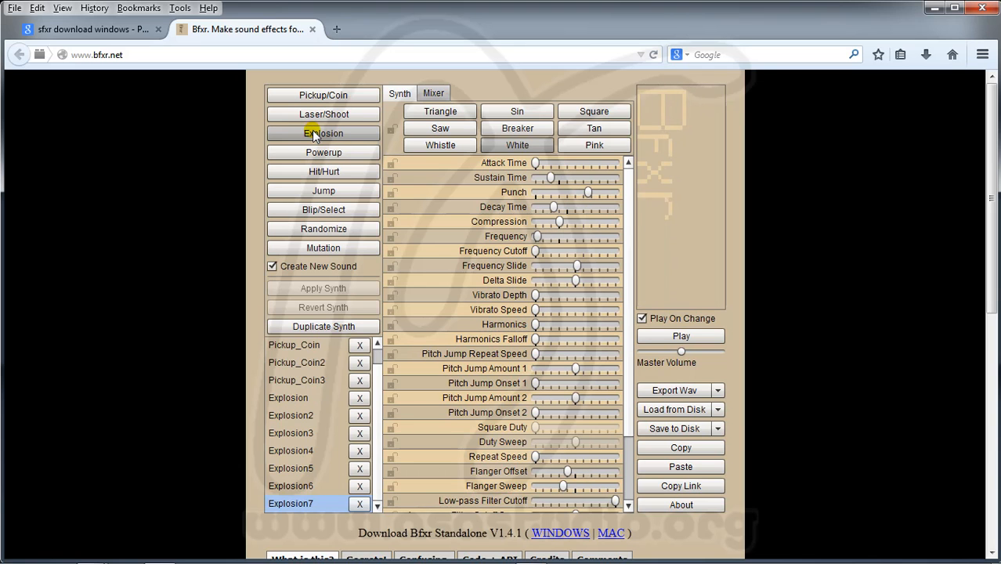
- Generate four Laser/Shoot sounds to audition different variations
{"action": "left_click", "coordinate": [312, 115]}
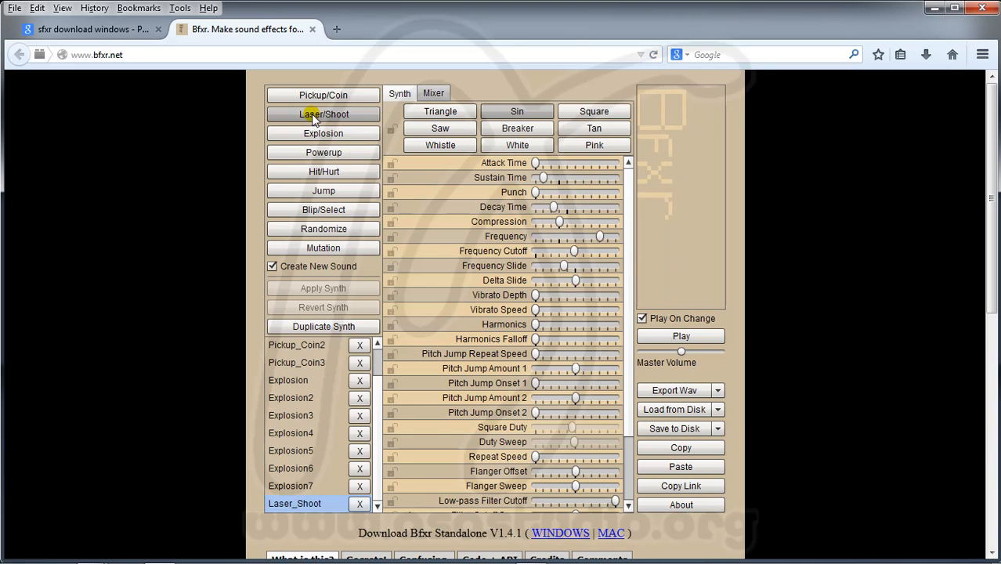
{"action": "left_click", "coordinate": [312, 115]}
{"action": "left_click", "coordinate": [312, 115]}
{"action": "left_click", "coordinate": [312, 115]}
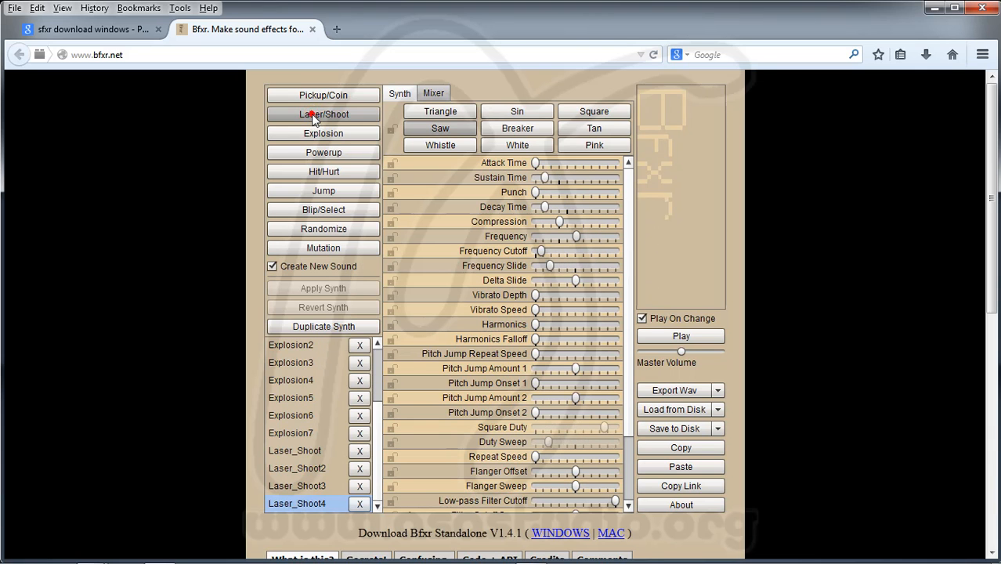
- Generate seven Powerup sounds to audition different variations
{"action": "left_click", "coordinate": [320, 156]}
{"action": "left_click", "coordinate": [319, 157]}
{"action": "left_click", "coordinate": [319, 156]}
{"action": "left_click", "coordinate": [319, 157]}
{"action": "left_click", "coordinate": [320, 155]}
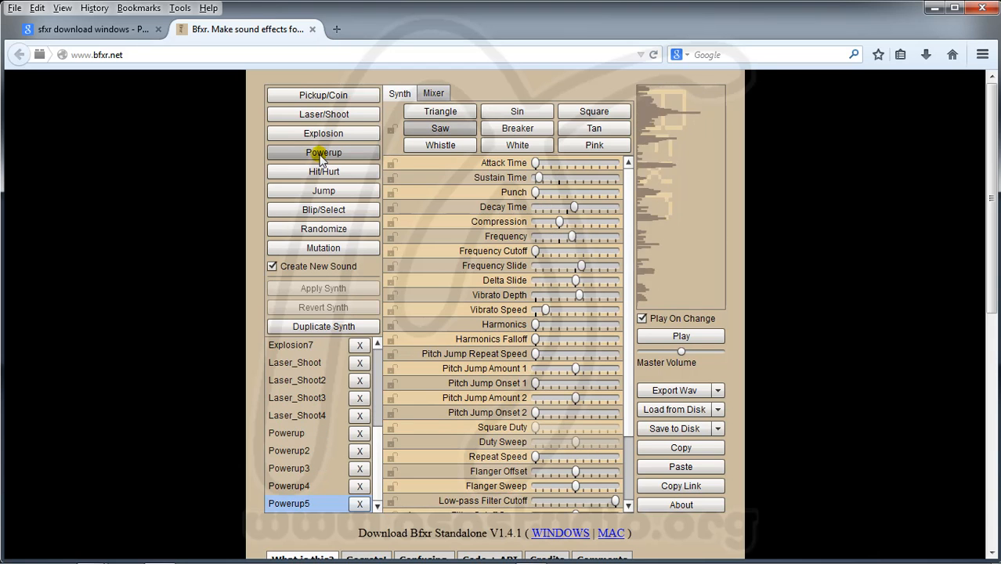
{"action": "left_click", "coordinate": [319, 156]}
{"action": "left_click", "coordinate": [320, 157]}
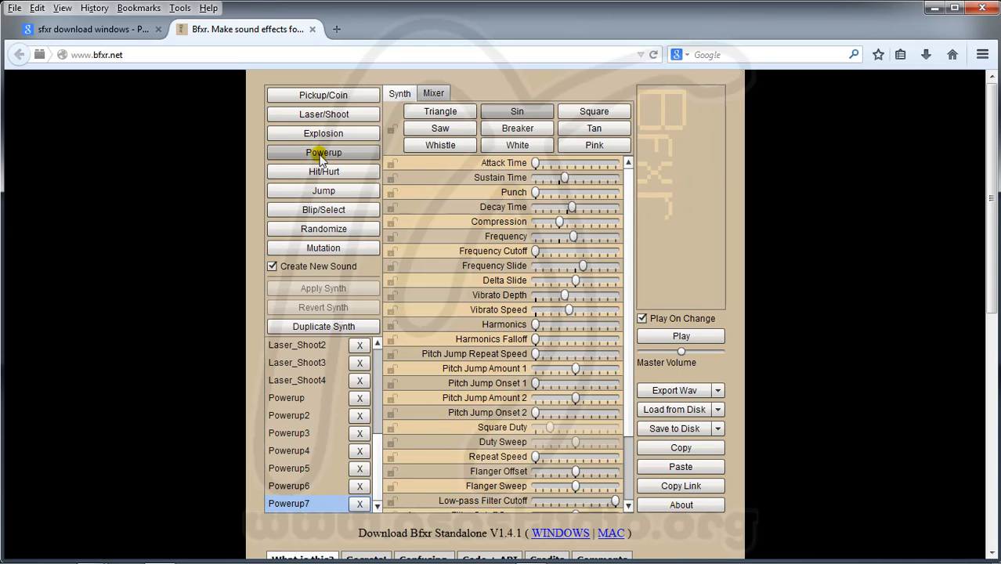
- Export the last Powerup sound as WAV into the audio pacman folder under the name pacman-mati
{"action": "left_click", "coordinate": [674, 390]}
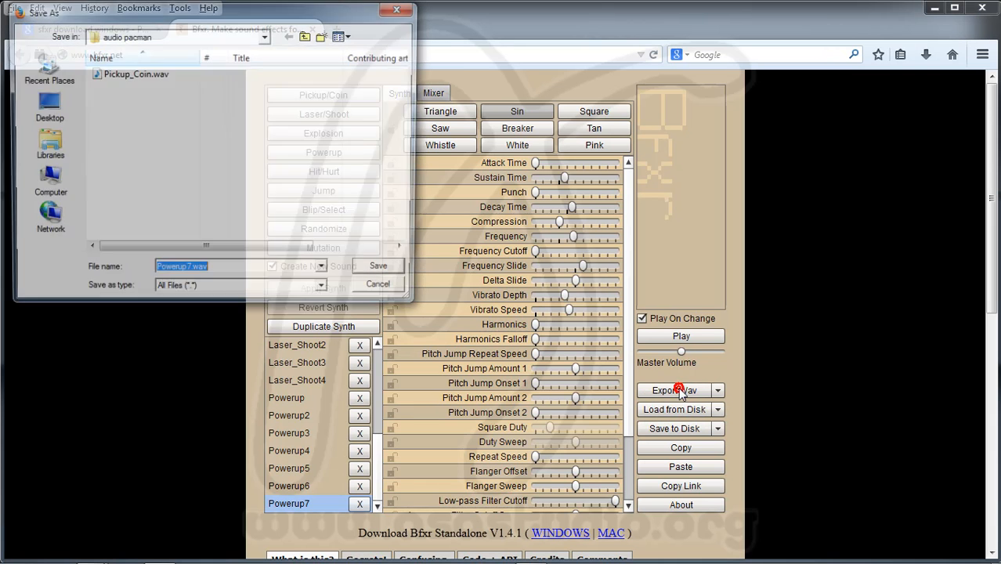
{"action": "left_click", "coordinate": [189, 272]}
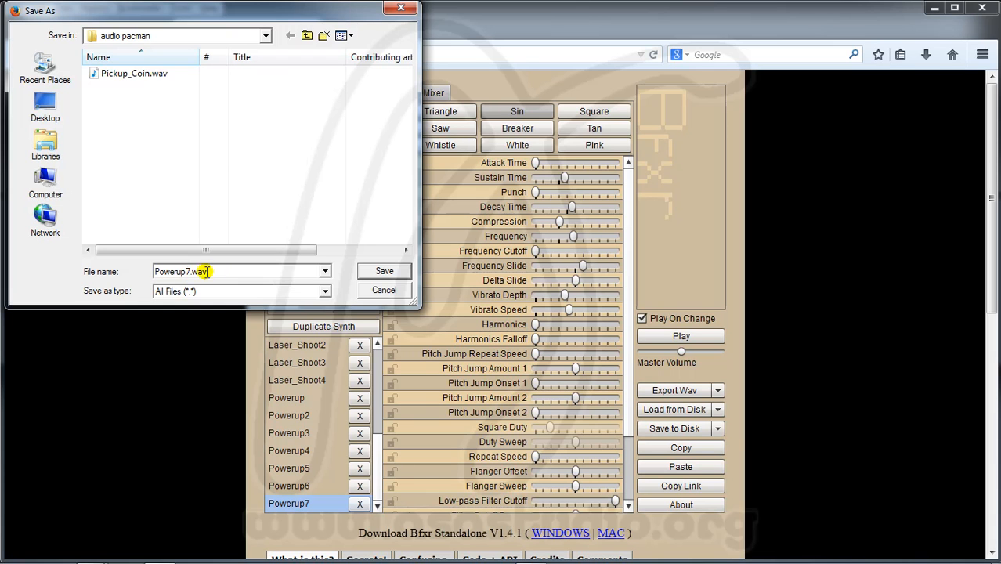
{"action": "double_click", "coordinate": [222, 271]}
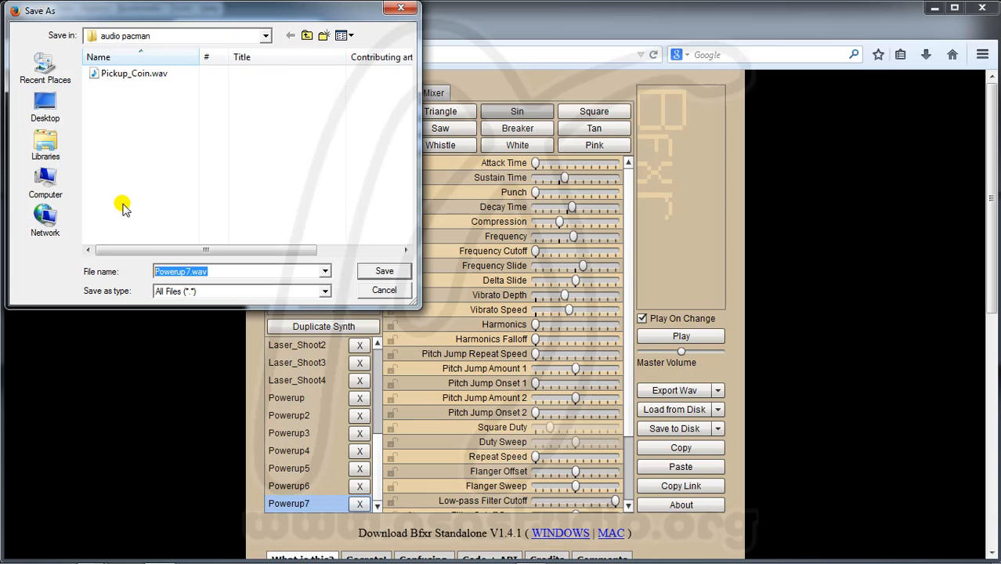
{"action": "type", "text": "pacman-mati"}
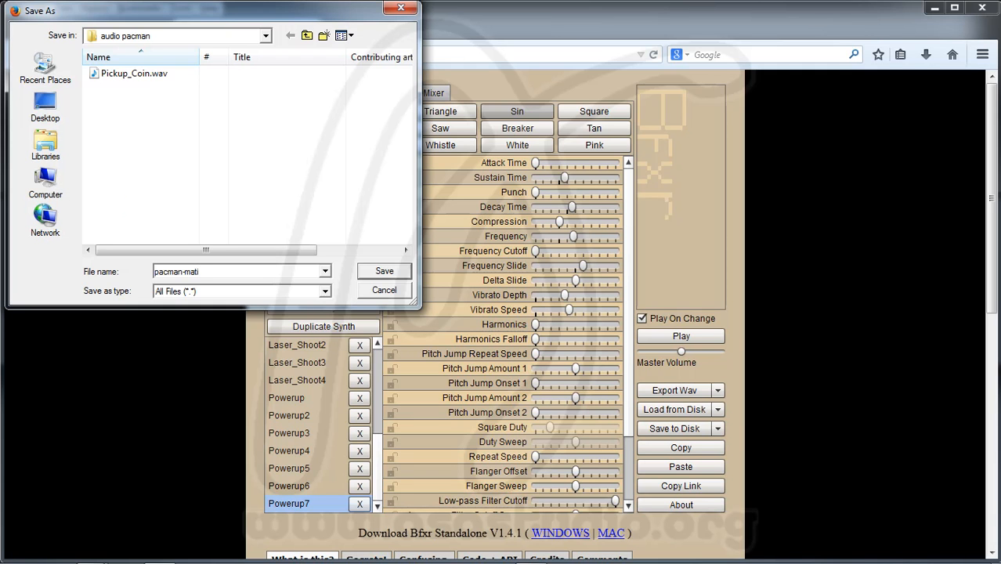
{"action": "left_click", "coordinate": [376, 271]}
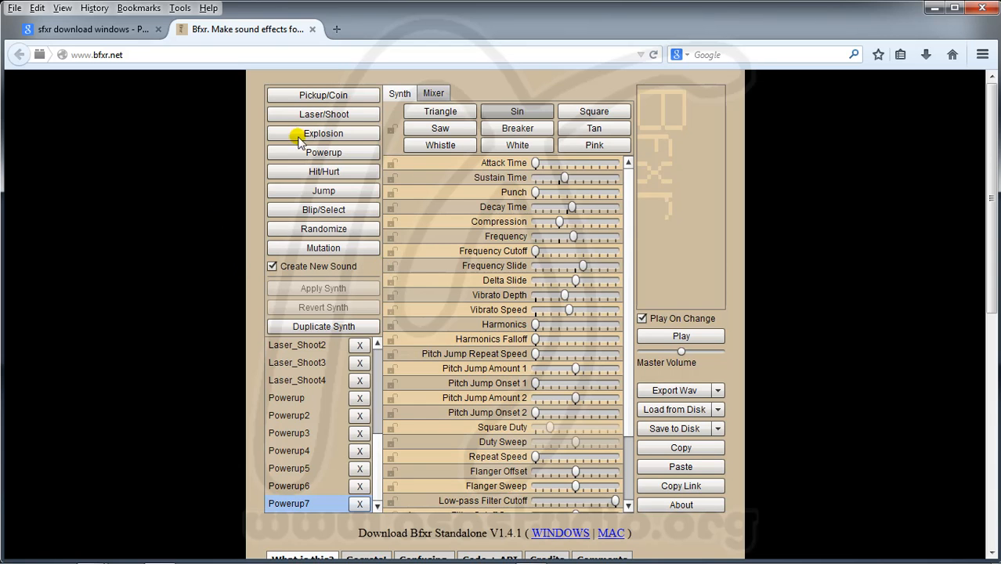
- Generate three more Powerup sounds to audition further variations
{"action": "left_click", "coordinate": [325, 153]}
{"action": "left_click", "coordinate": [326, 154]}
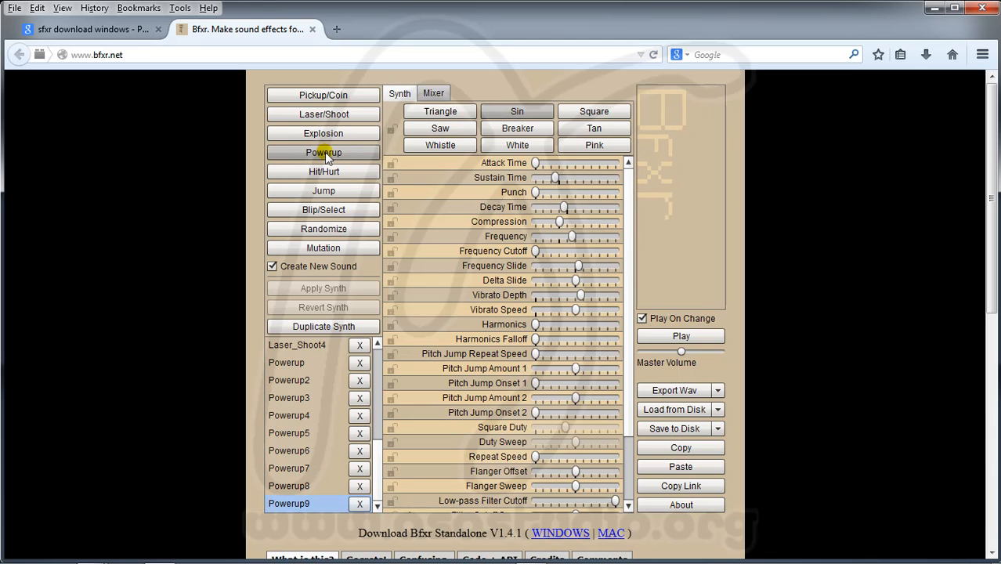
{"action": "left_click", "coordinate": [326, 155]}
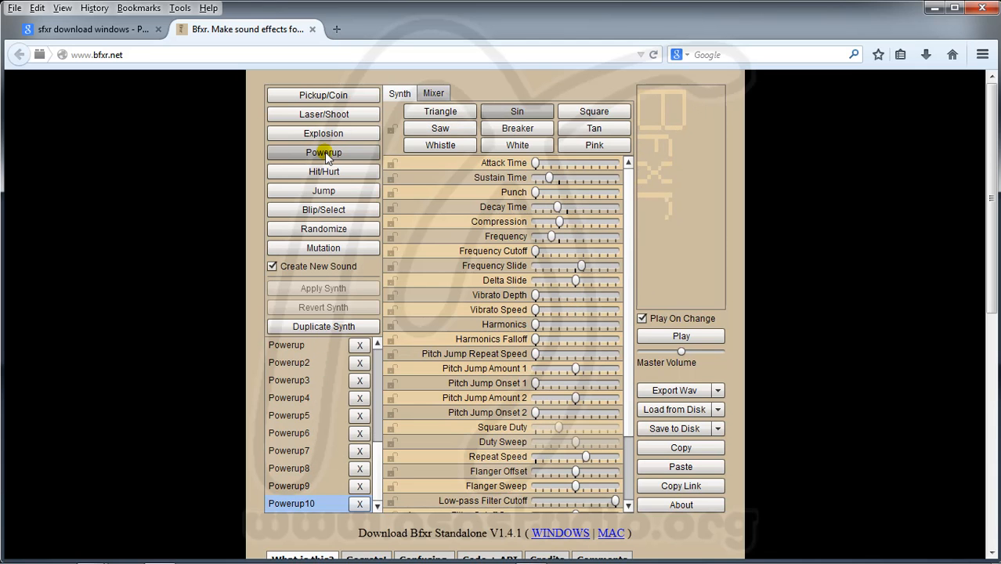
- Export the last Powerup sound as WAV into the audio pacman folder under the name musuh-mati
{"action": "left_click", "coordinate": [672, 390]}
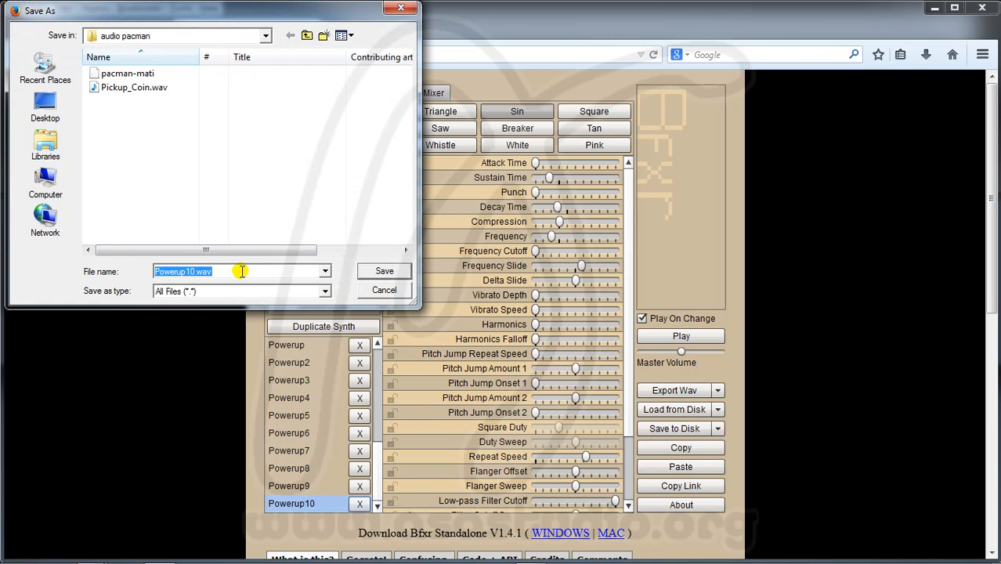
{"action": "type", "text": "mu"}
{"action": "type", "text": "suh-mati"}
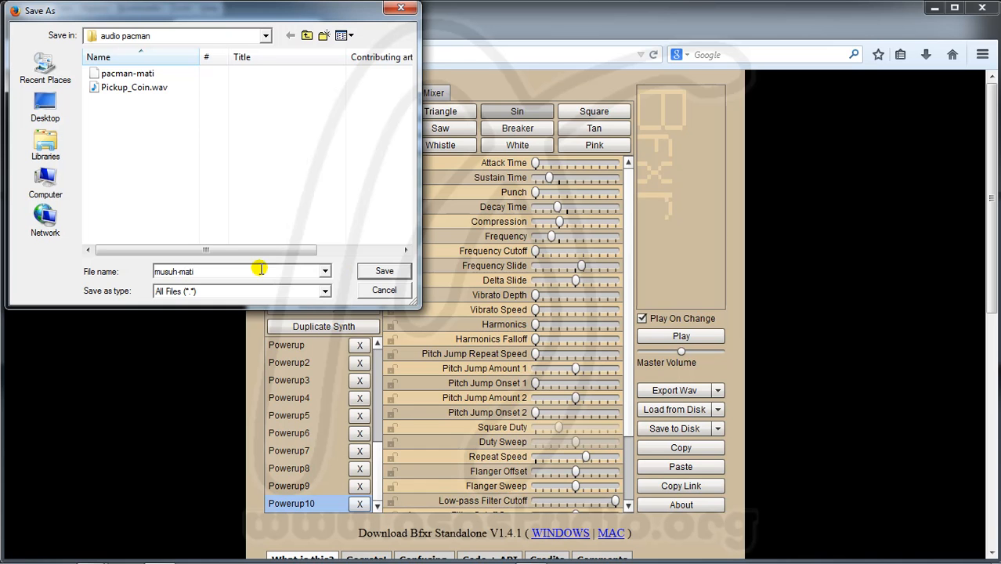
{"action": "left_click", "coordinate": [383, 272]}
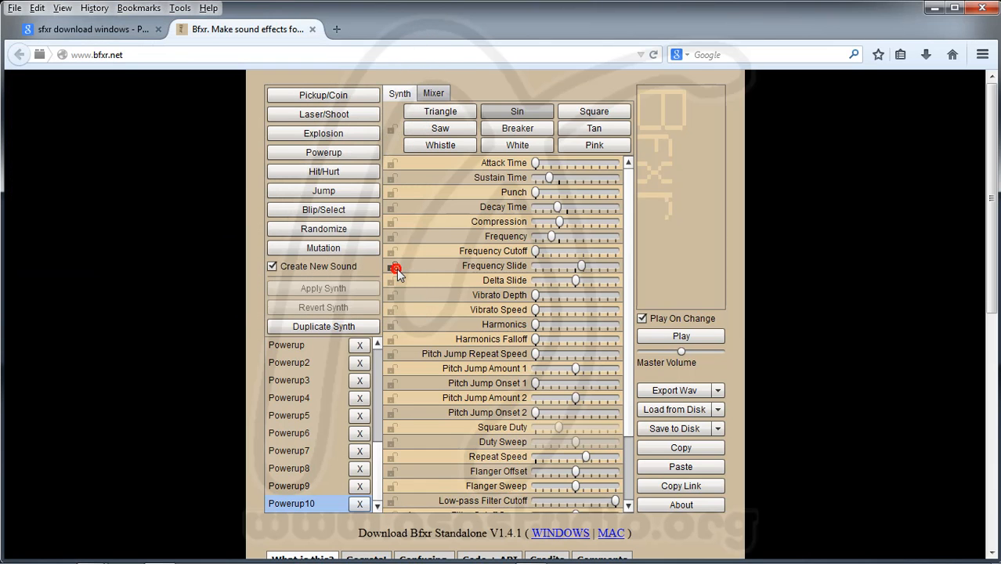
- Generate seven fully randomized sounds to audition different variations
{"action": "left_click", "coordinate": [324, 229]}
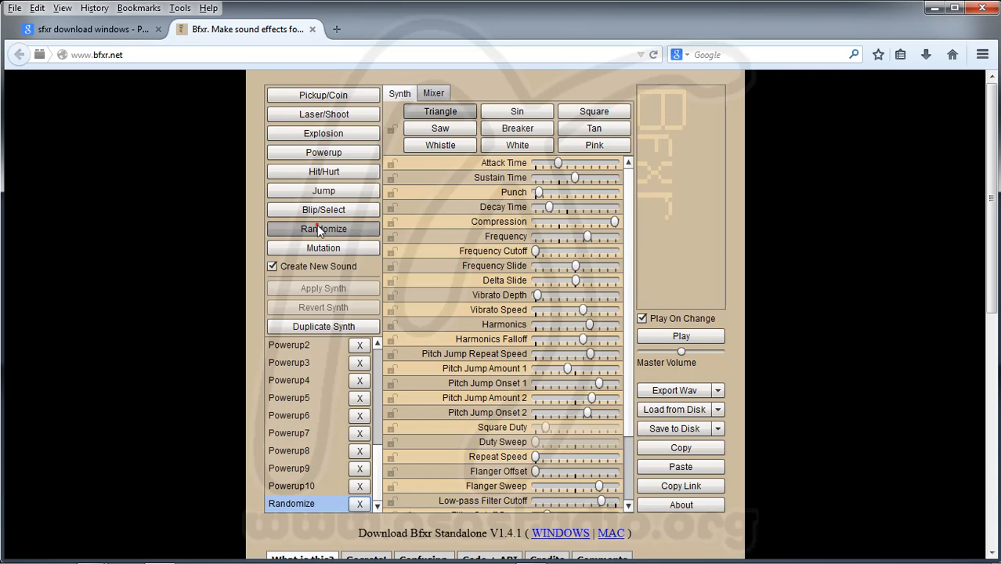
{"action": "left_click", "coordinate": [319, 229]}
{"action": "left_click", "coordinate": [318, 229]}
{"action": "left_click", "coordinate": [319, 229]}
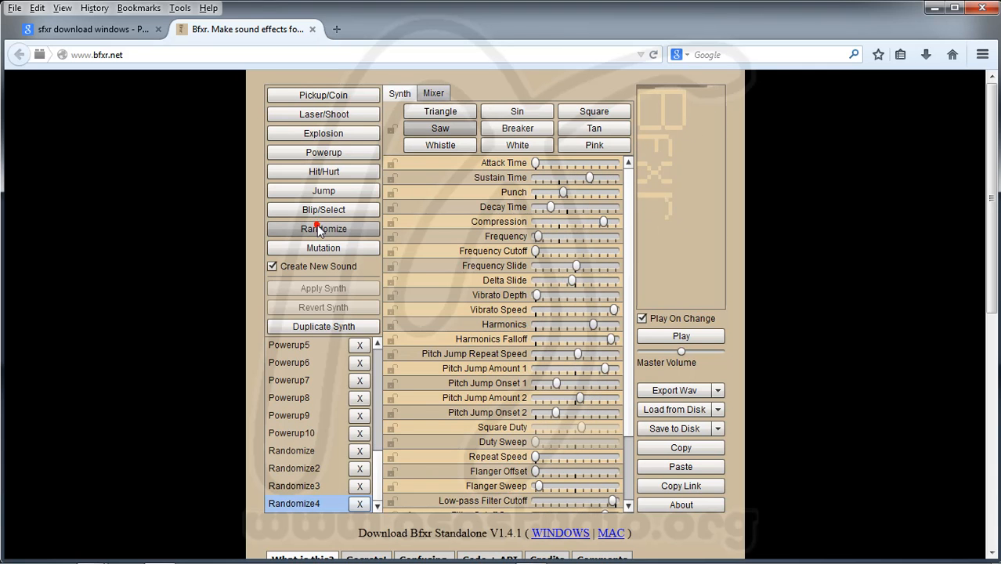
{"action": "left_click", "coordinate": [319, 229]}
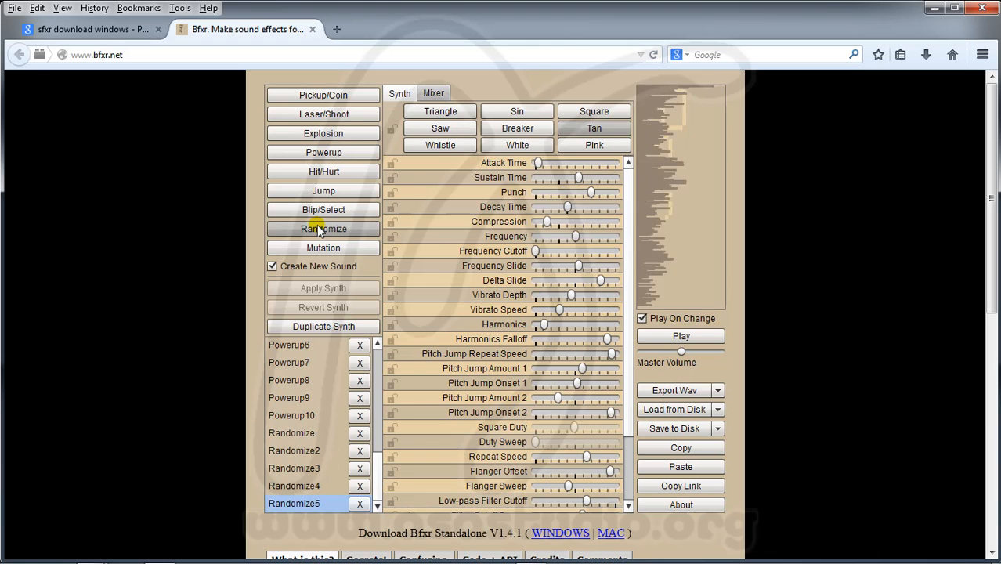
{"action": "left_click", "coordinate": [319, 229]}
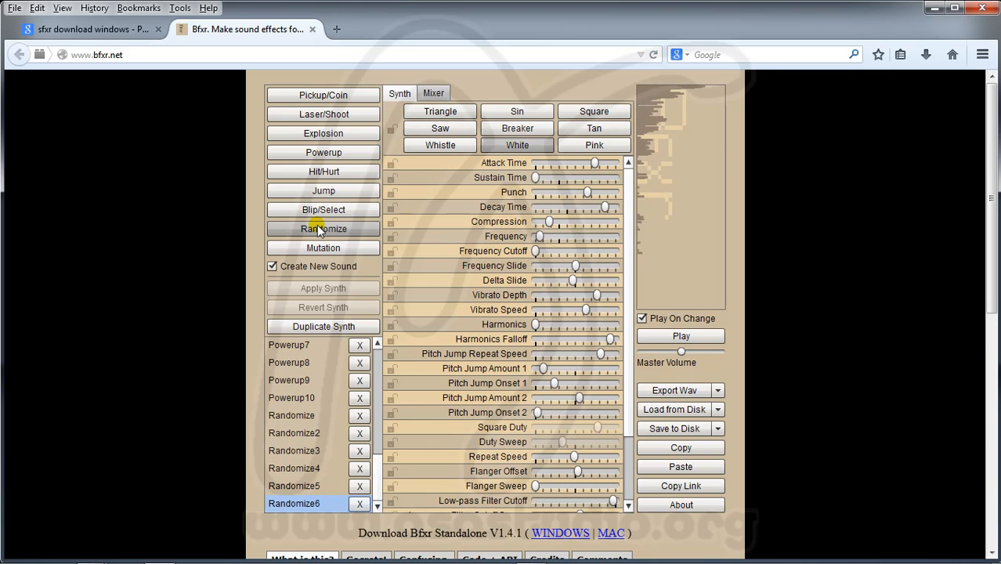
{"action": "left_click", "coordinate": [319, 229]}
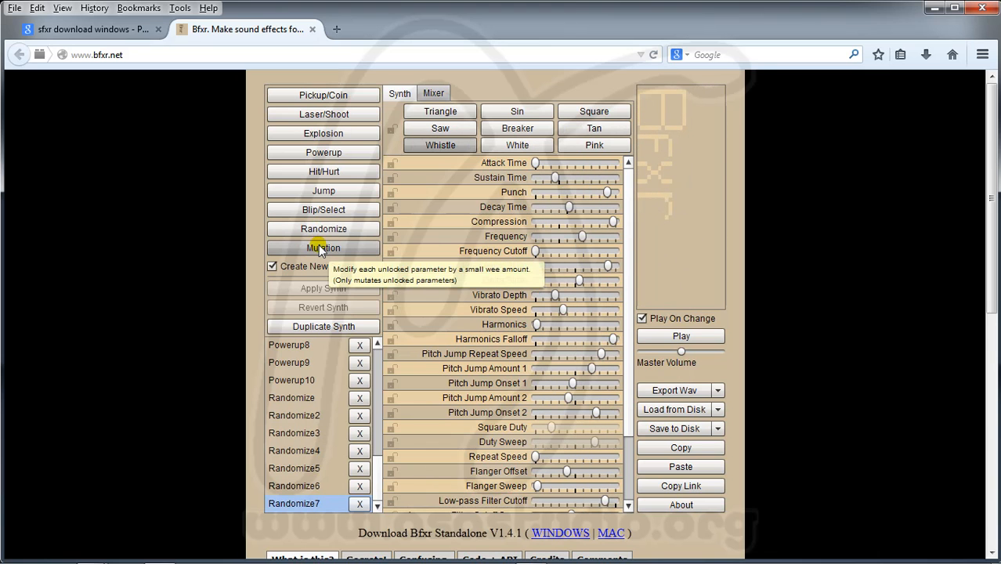
- Export the last randomized sound into the audio pacman folder as dapat-bintang.wav
{"action": "left_click", "coordinate": [679, 391]}
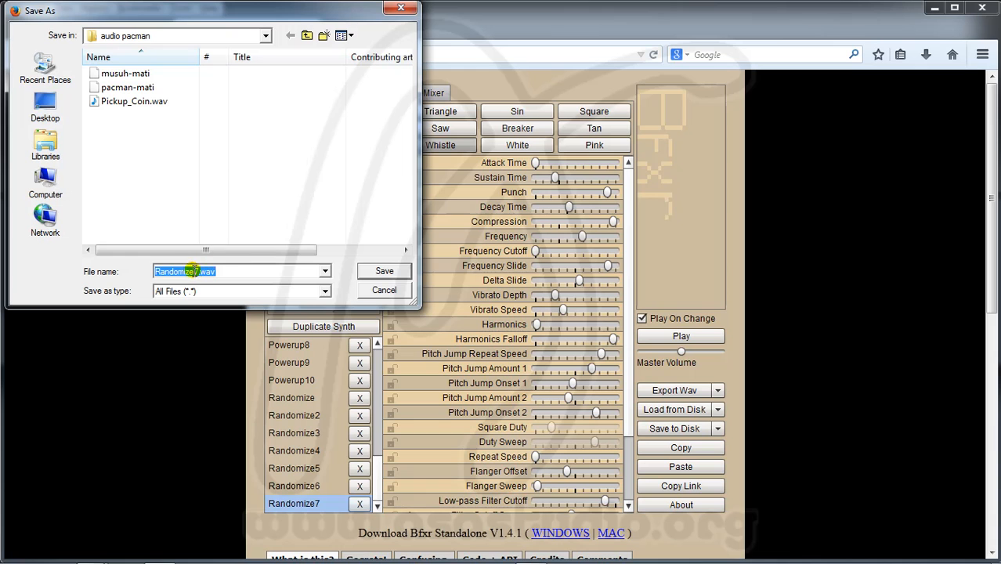
{"action": "left_click_drag", "start_coordinate": [196, 271], "coordinate": [123, 273]}
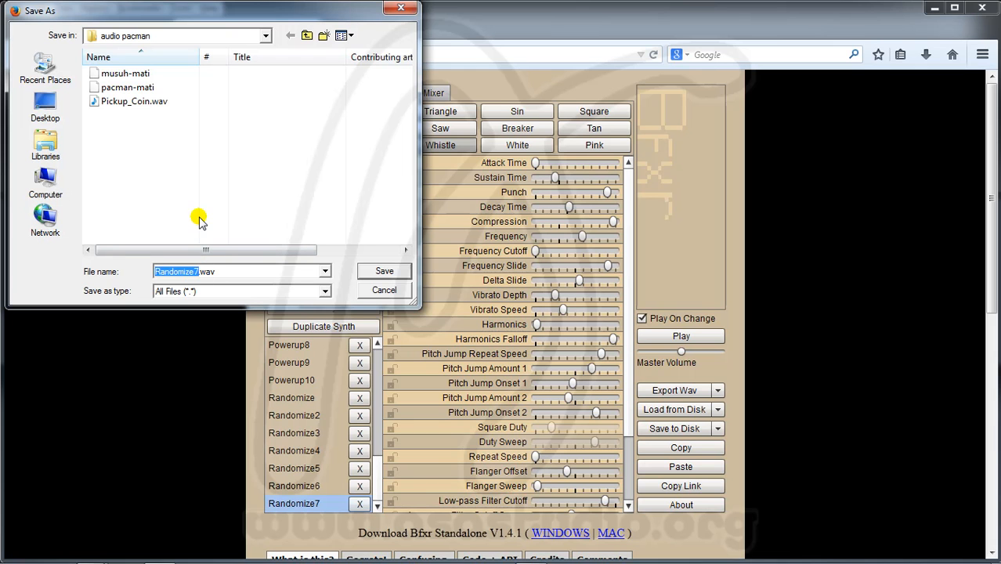
{"action": "type", "text": "dapat-bintang"}
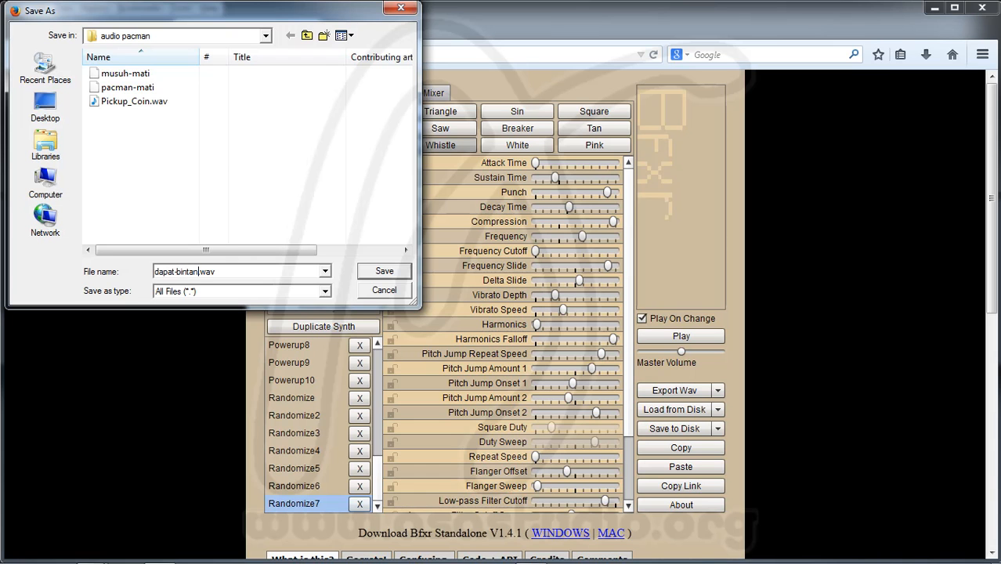
{"action": "left_click", "coordinate": [382, 272]}
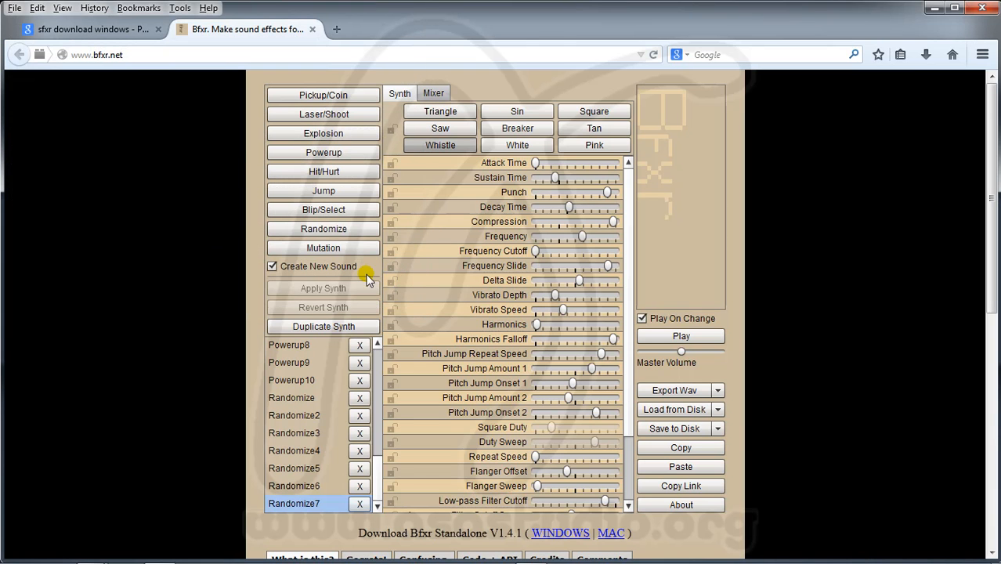
- Create four successive mutations of the last randomized sound to audition small variations
{"action": "left_click", "coordinate": [323, 249]}
{"action": "left_click", "coordinate": [323, 249]}
{"action": "left_click", "coordinate": [323, 249]}
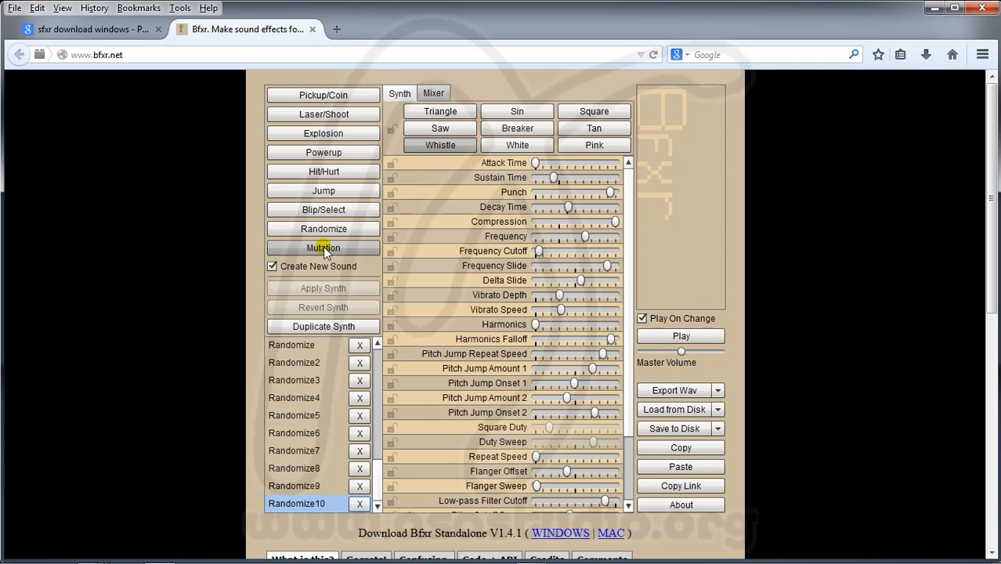
{"action": "left_click", "coordinate": [323, 246]}
- Generate five Jump sounds to audition different variations
{"action": "left_click", "coordinate": [327, 191]}
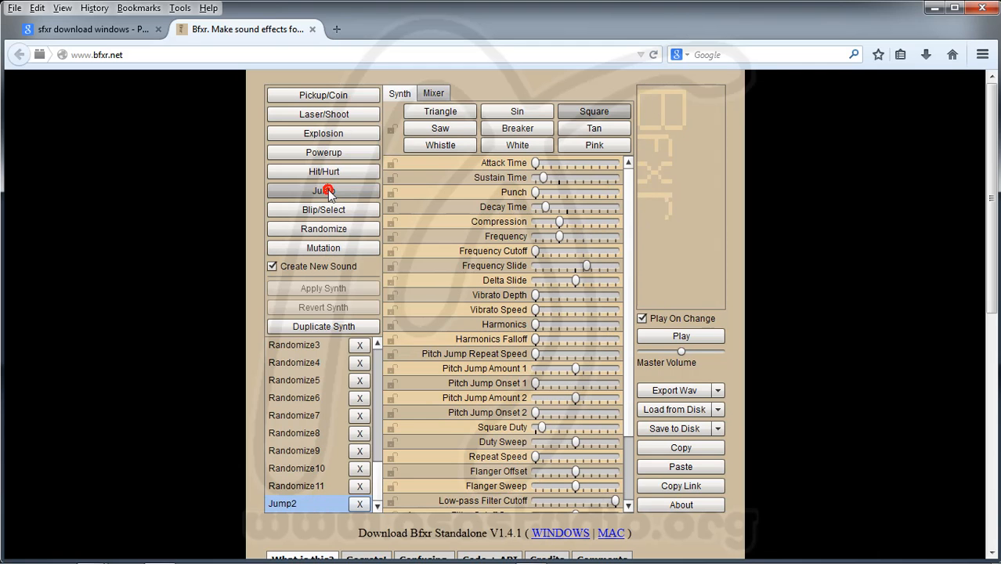
{"action": "left_click", "coordinate": [328, 191]}
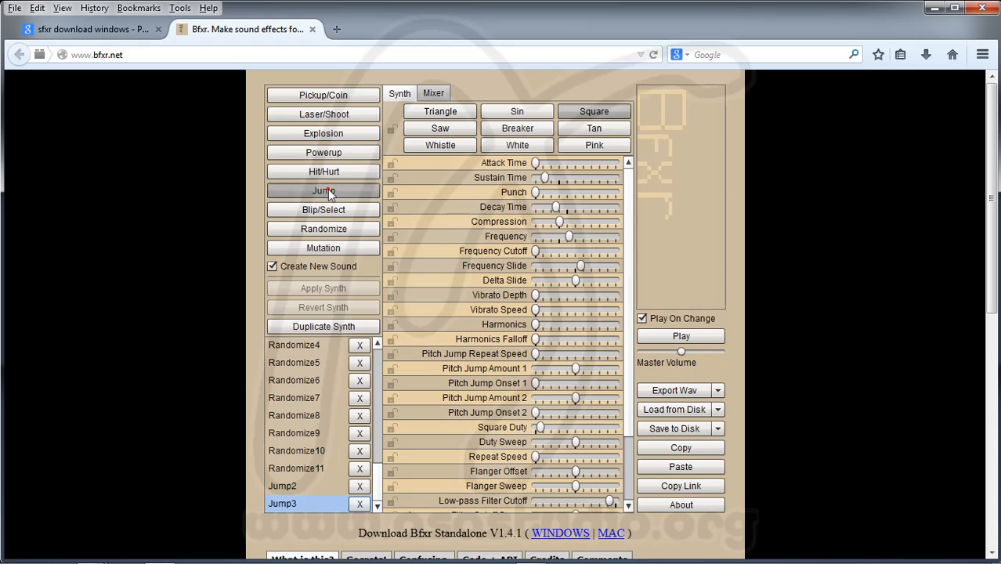
{"action": "left_click", "coordinate": [328, 191]}
{"action": "left_click", "coordinate": [327, 191]}
{"action": "left_click", "coordinate": [327, 191]}
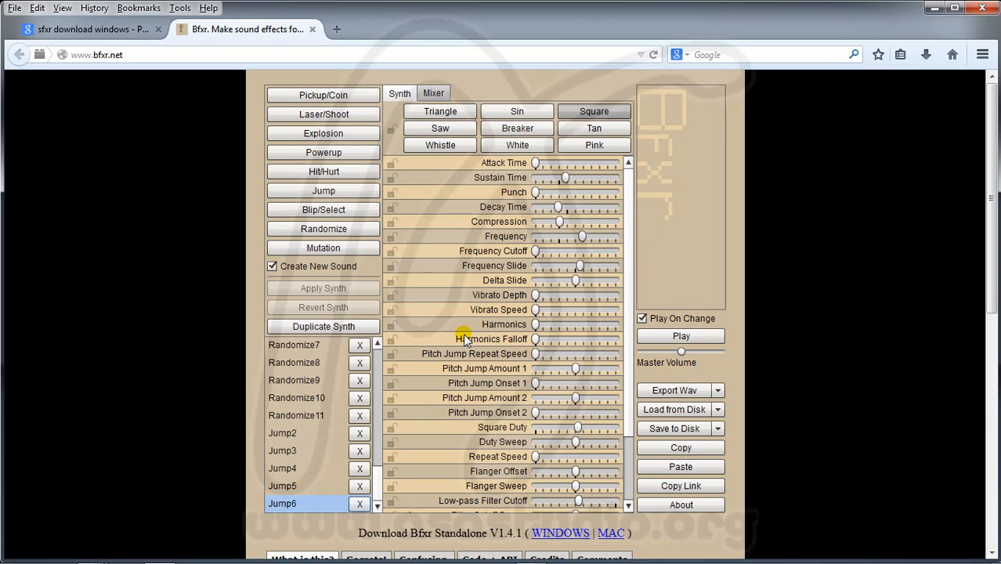
- Export the last Jump sound into the audio pacman folder as restart.wav
{"action": "left_click", "coordinate": [666, 391]}
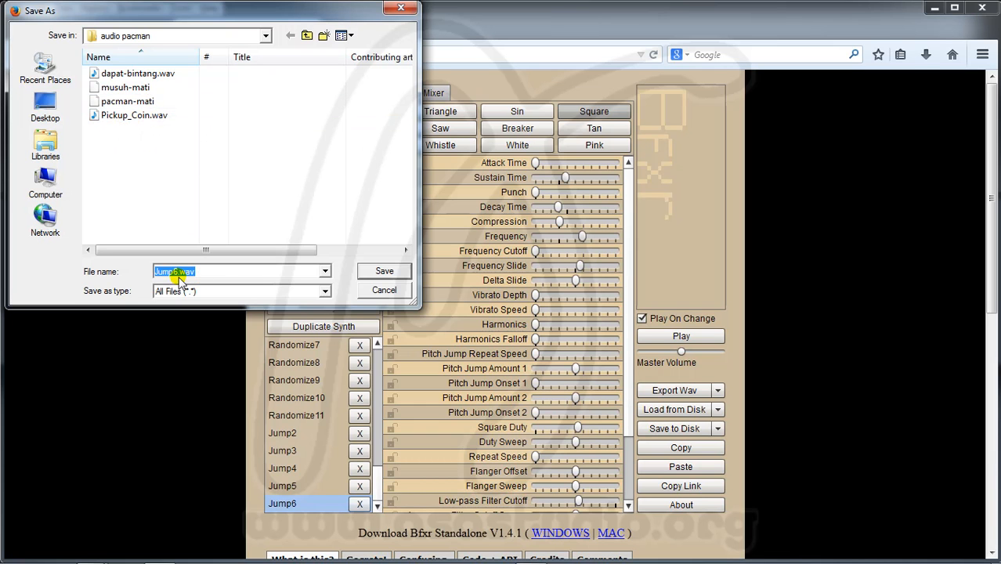
{"action": "left_click_drag", "start_coordinate": [179, 271], "coordinate": [123, 276]}
{"action": "type", "text": "ret"}
{"action": "type", "text": "t"}
{"action": "type", "text": "art"}
{"action": "left_click", "coordinate": [384, 271]}
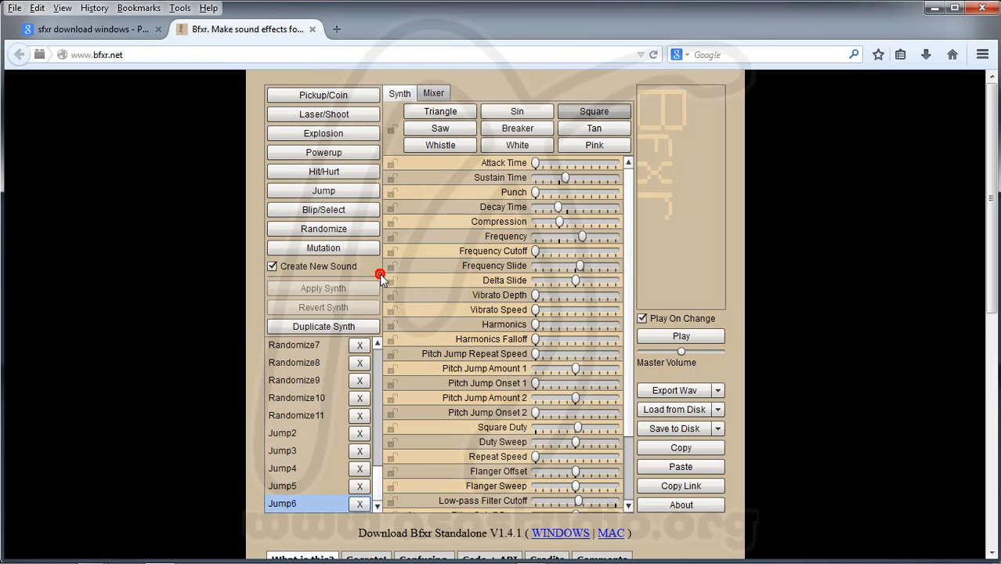
- Switch to Windows Explorer and delete the sfxr-1.2.0 folder from the Game Maker Tutorial folder
{"action": "mouse_move", "coordinate": [121, 562]}
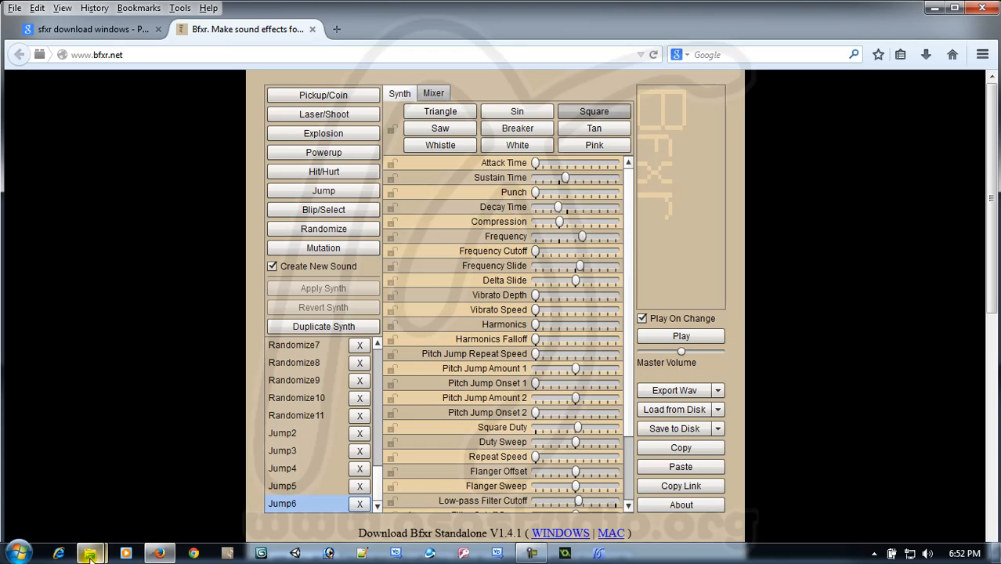
{"action": "left_click", "coordinate": [246, 484]}
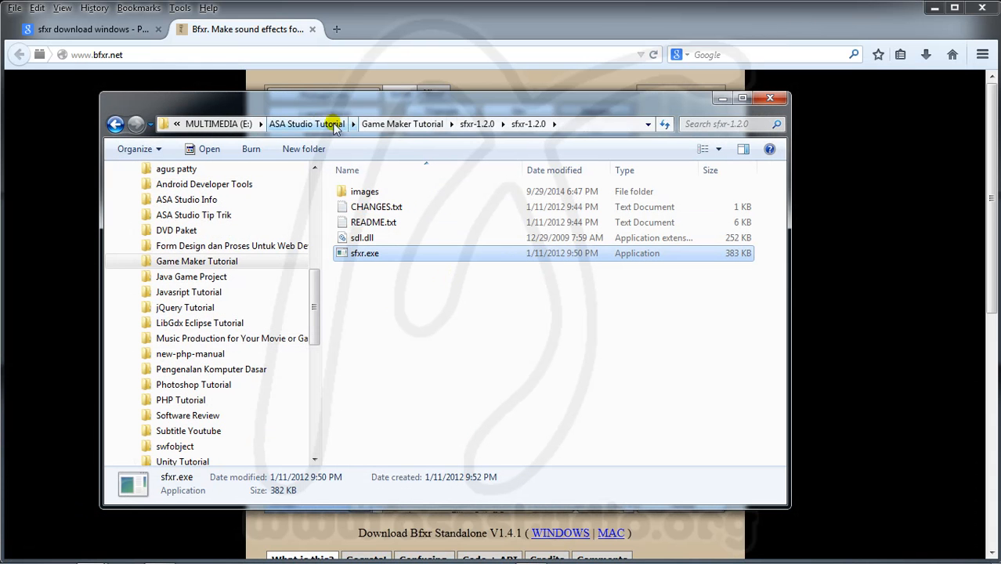
{"action": "left_click", "coordinate": [422, 125]}
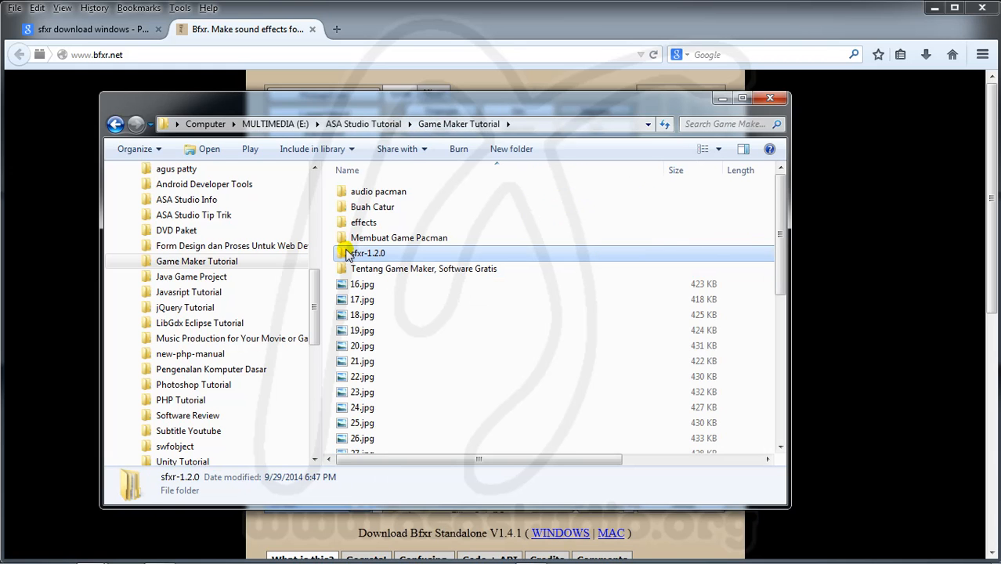
{"action": "key", "text": "Delete"}
{"action": "key", "text": "Return"}
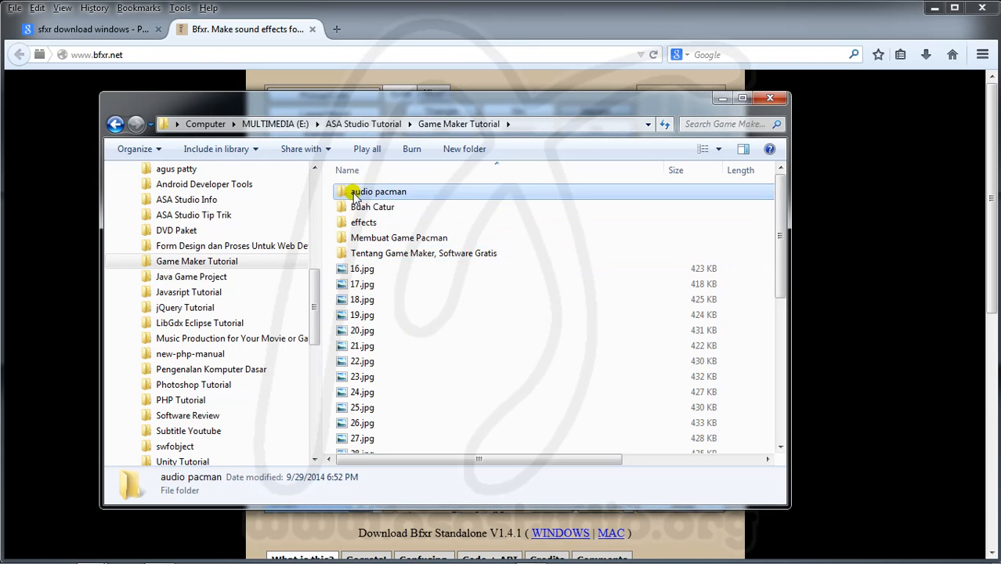
- Open the audio pacman folder and rename the musuh-mati file as musuh-mati.wav
{"action": "double_click", "coordinate": [354, 194]}
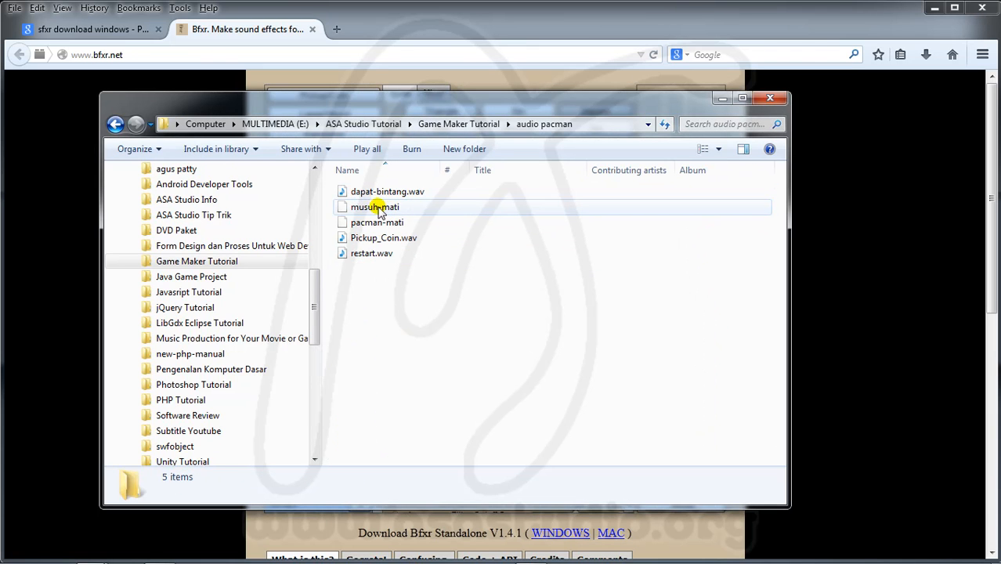
{"action": "left_click", "coordinate": [377, 207]}
{"action": "left_click", "coordinate": [399, 207]}
{"action": "left_click", "coordinate": [405, 207]}
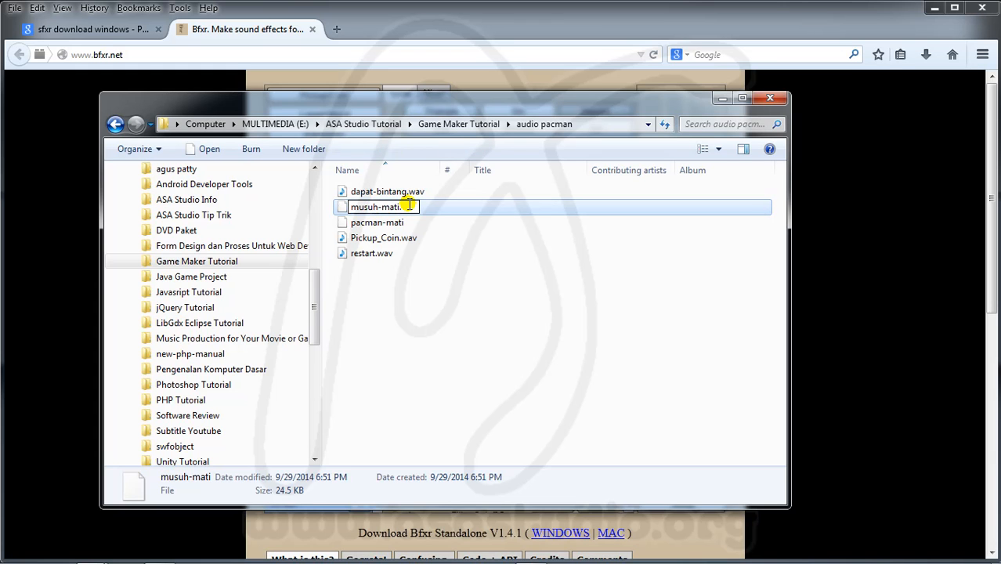
{"action": "type", "text": ".wav"}
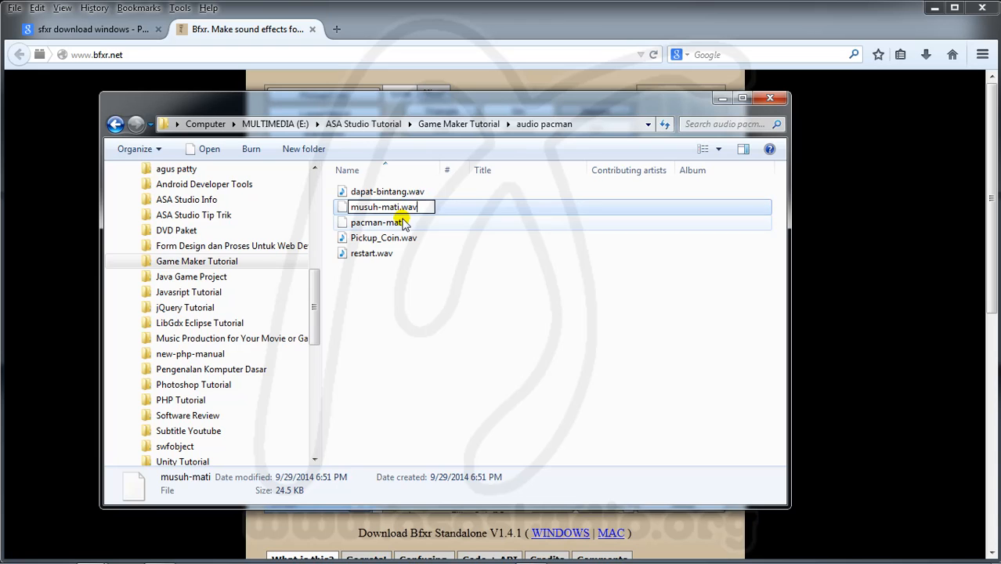
- Rename the pacman-mati file as pacman-mati.wav
{"action": "left_click", "coordinate": [402, 222]}
{"action": "left_click", "coordinate": [404, 222]}
{"action": "left_click", "coordinate": [414, 223]}
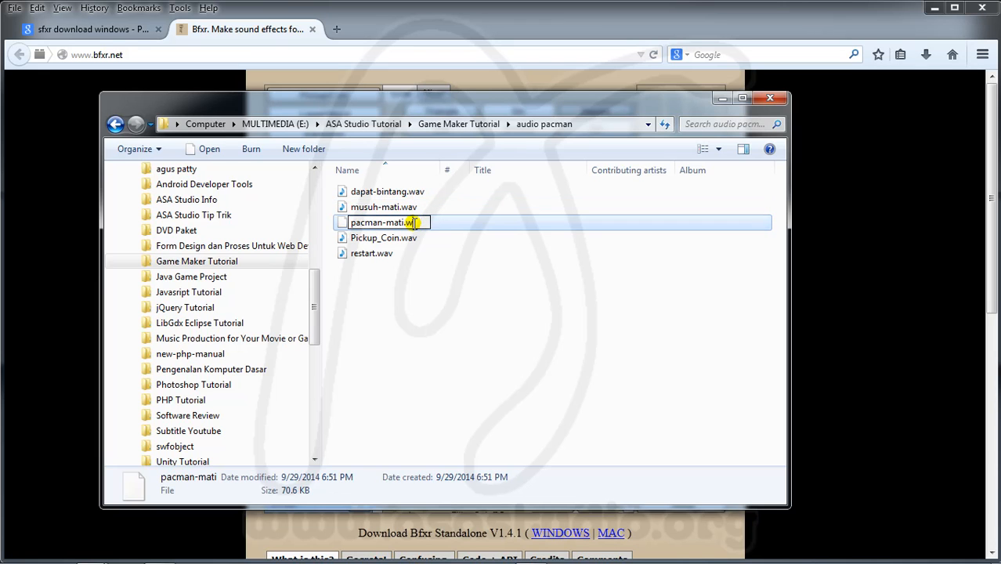
{"action": "left_click", "coordinate": [428, 295]}
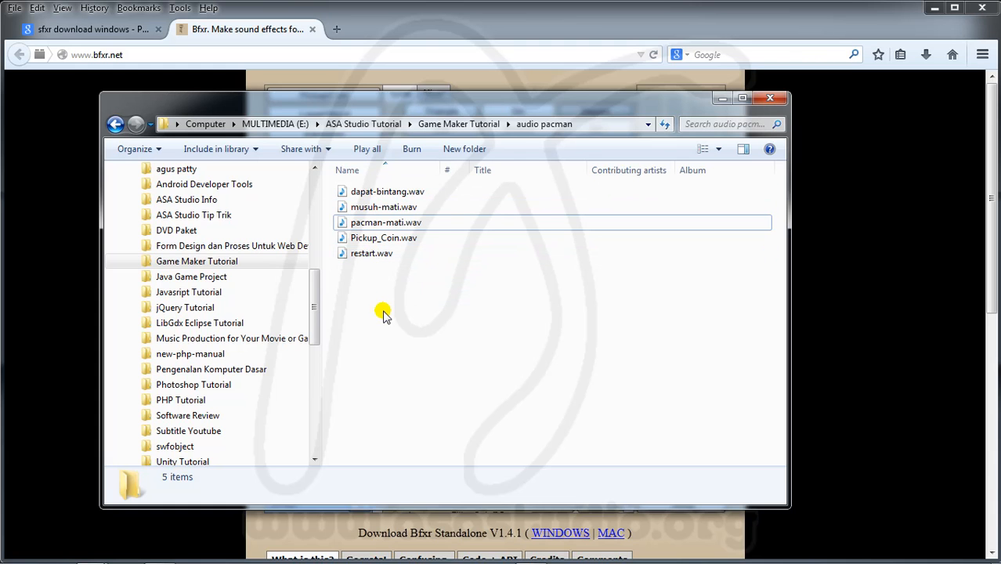
- Switch to GameMaker: Studio and open the recent PacMan Tutorial project
{"action": "mouse_move", "coordinate": [615, 555]}
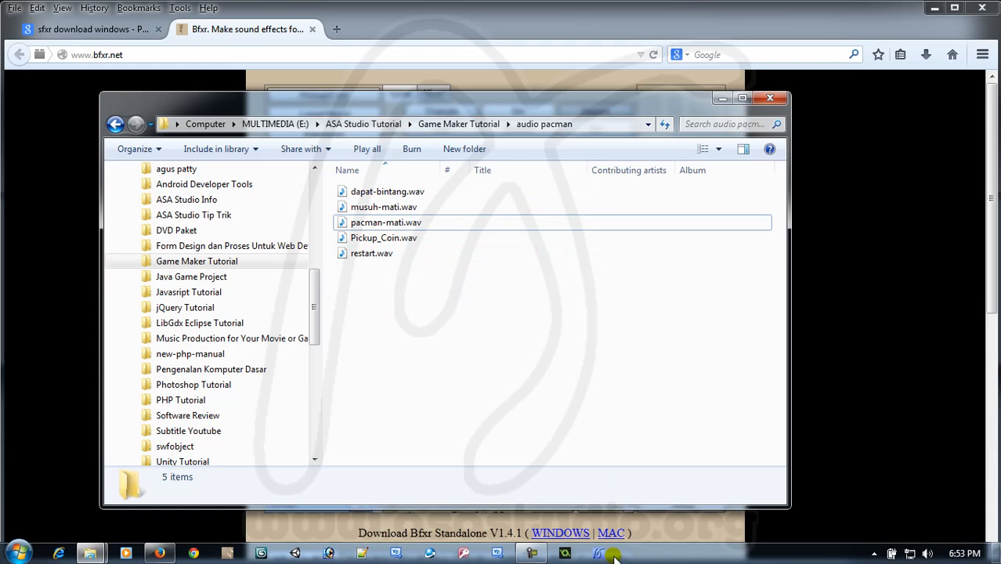
{"action": "left_click", "coordinate": [565, 554]}
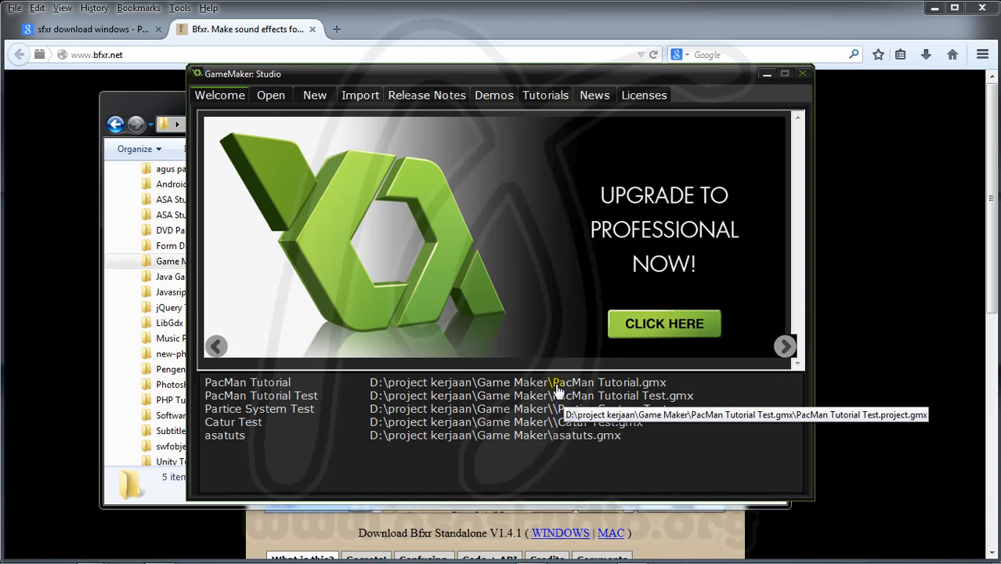
{"action": "double_click", "coordinate": [556, 382]}
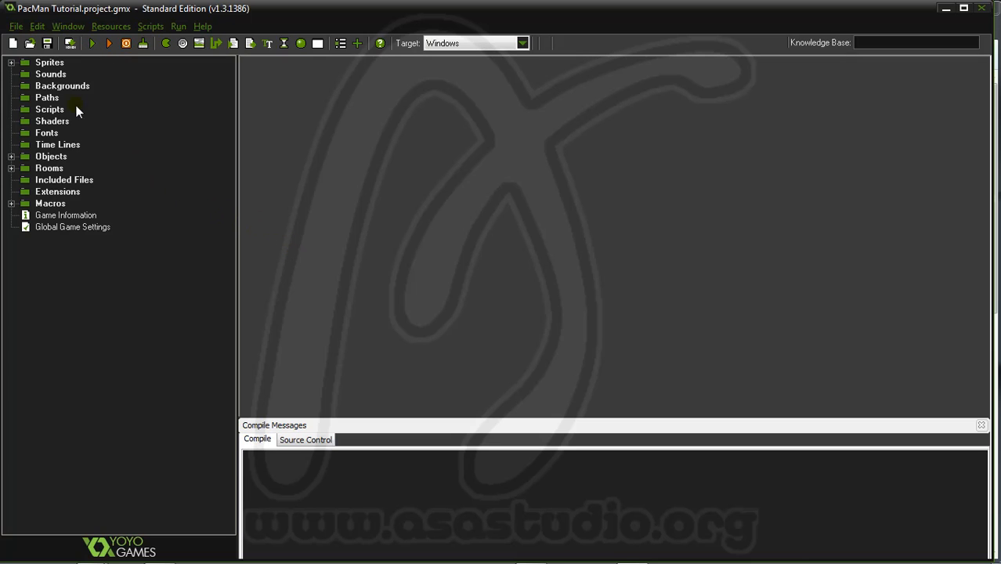
- Expand the Objects resources and open the properties of objParameter
{"action": "left_click", "coordinate": [11, 156]}
{"action": "left_click", "coordinate": [51, 157]}
{"action": "left_click", "coordinate": [61, 171]}
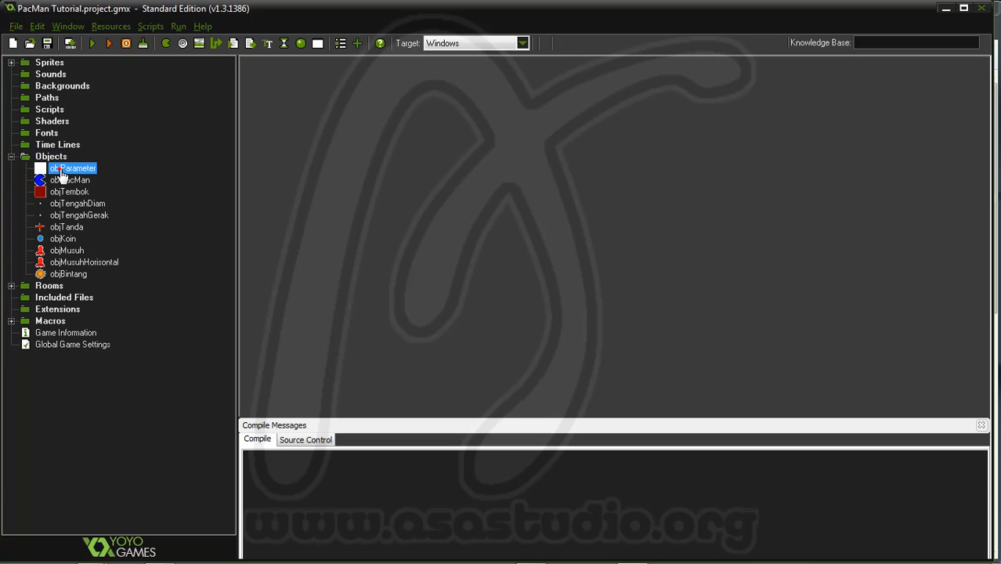
{"action": "double_click", "coordinate": [61, 172]}
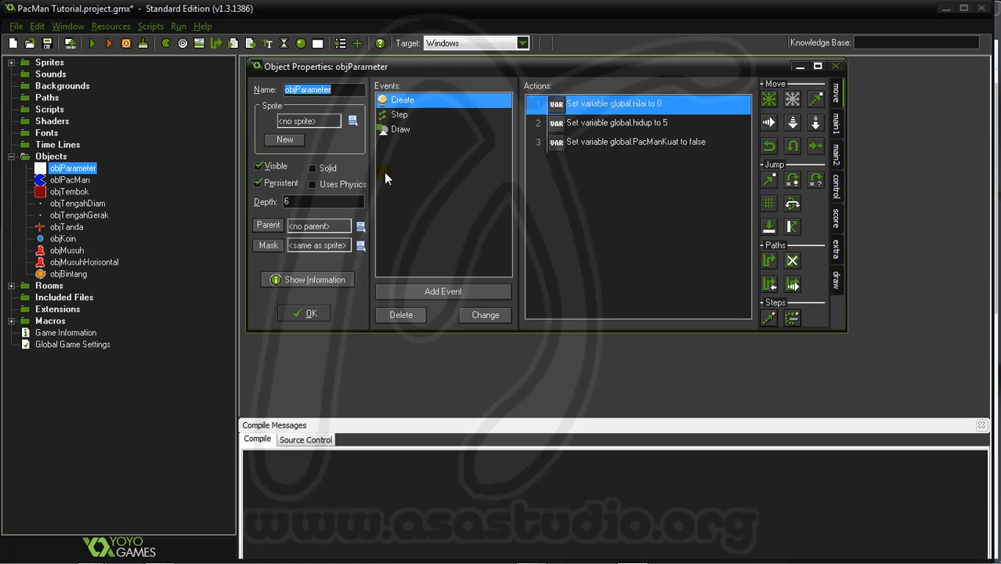
- Create a new sound resource named musik
{"action": "right_click", "coordinate": [40, 74]}
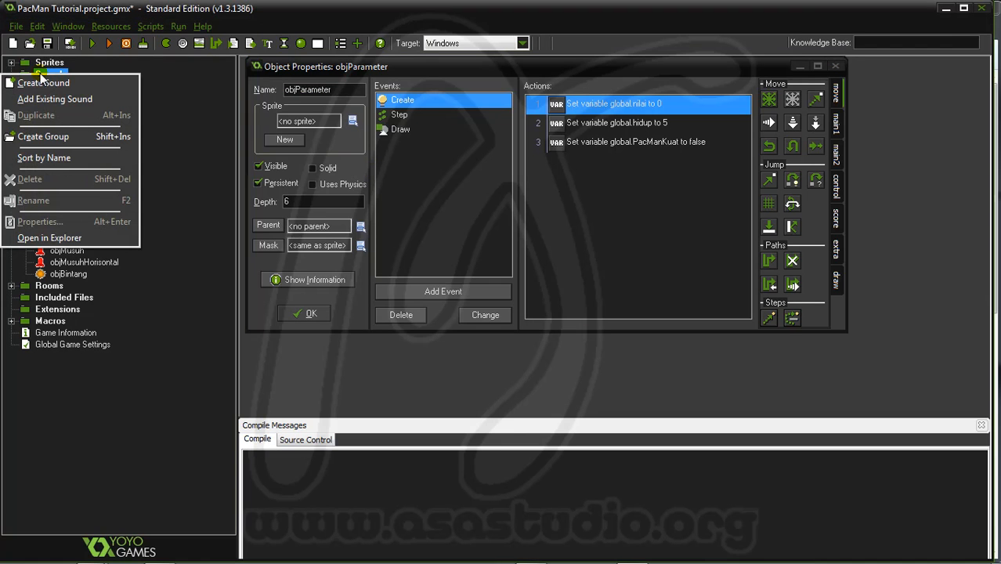
{"action": "left_click", "coordinate": [44, 81]}
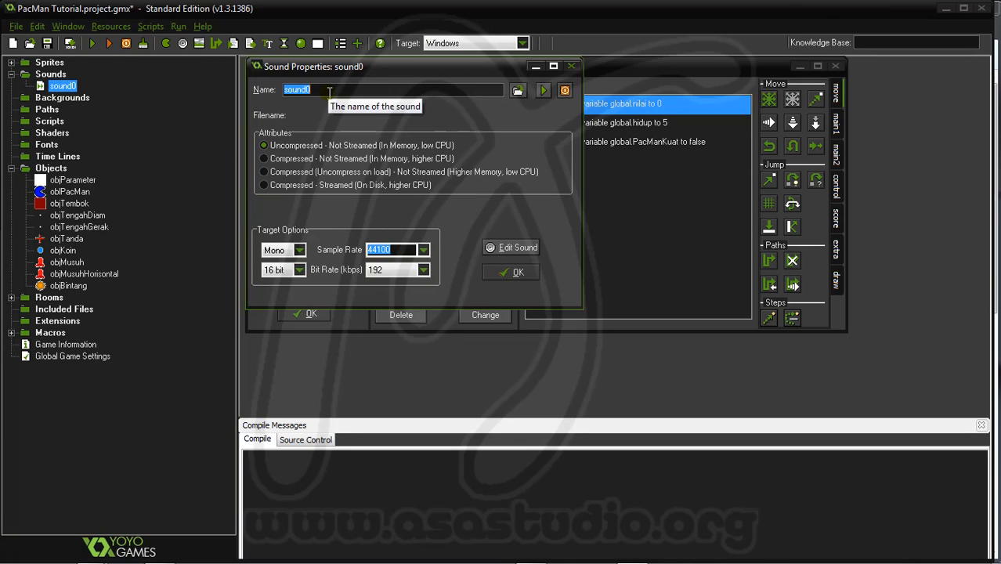
{"action": "type", "text": "musik"}
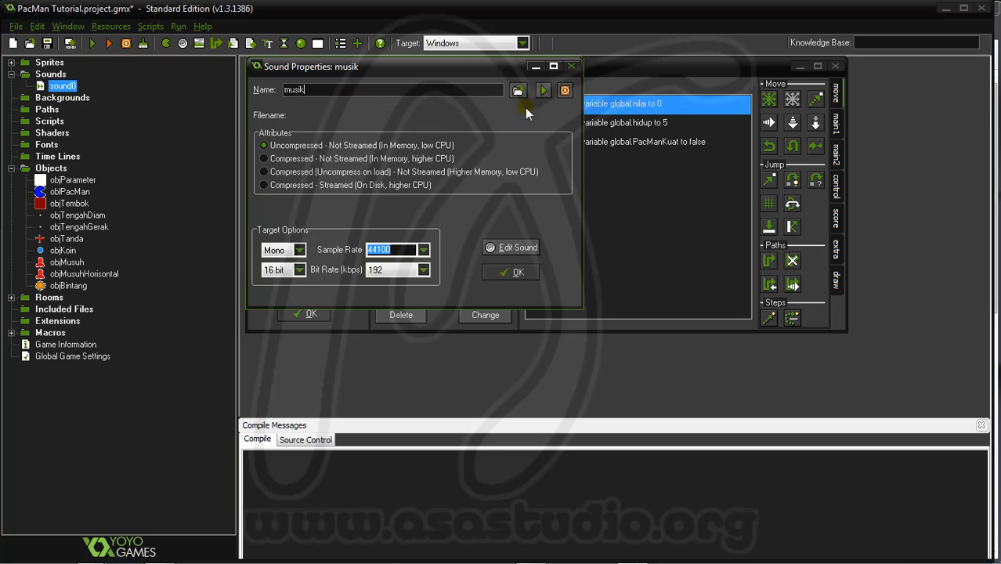
- Load musik pacman.mp3 from the Game Maker Tutorial folder into the musik sound and accept its properties
{"action": "left_click", "coordinate": [518, 91]}
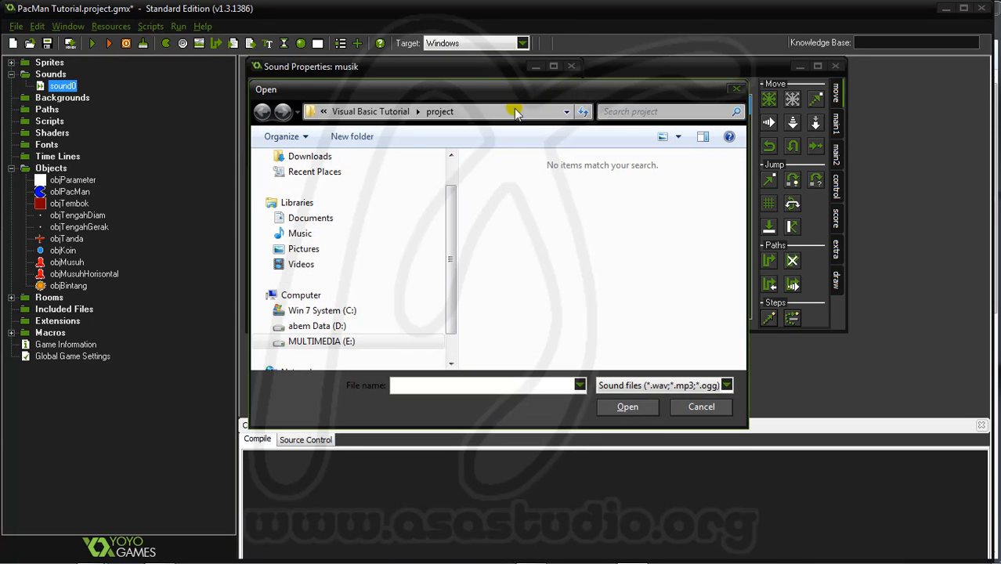
{"action": "left_click", "coordinate": [373, 112]}
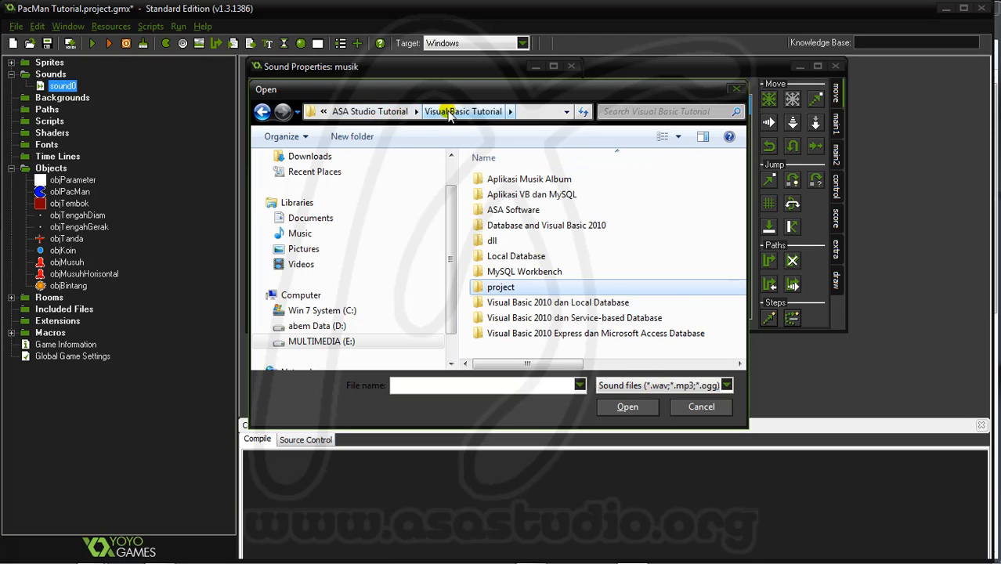
{"action": "left_click", "coordinate": [381, 112]}
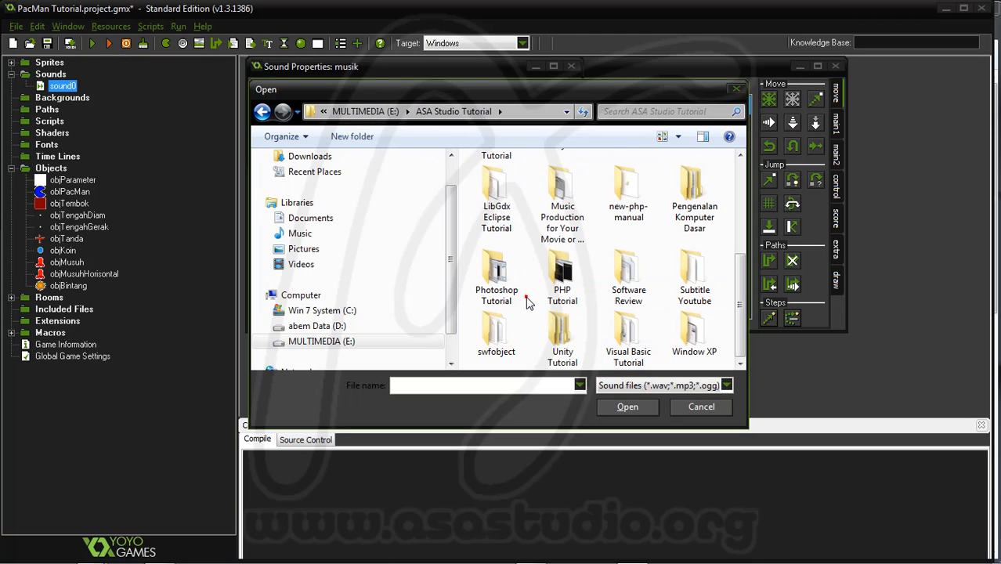
{"action": "scroll", "coordinate": [540, 294], "scroll_direction": "up", "scroll_amount": 5}
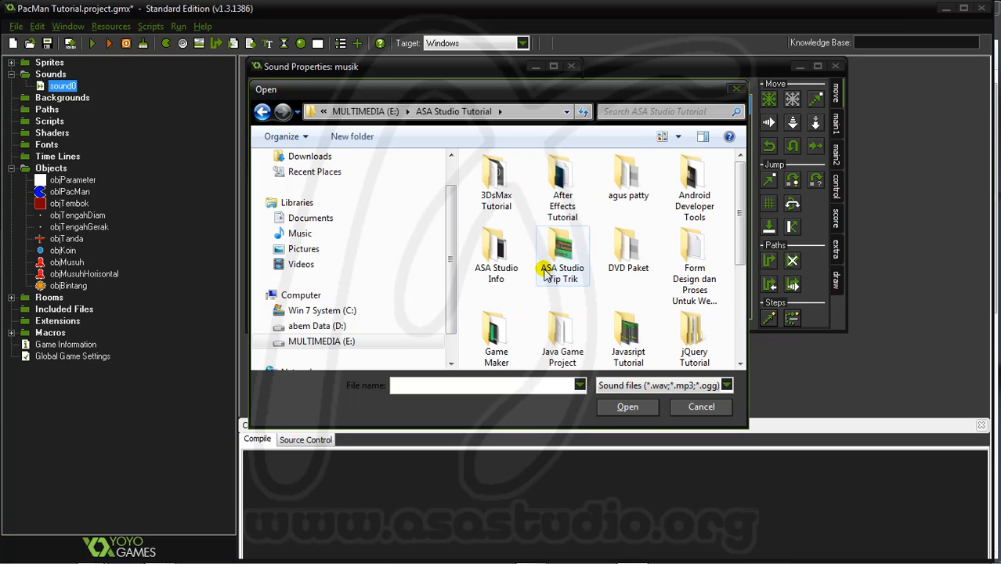
{"action": "scroll", "coordinate": [546, 271], "scroll_direction": "down", "scroll_amount": 1}
{"action": "double_click", "coordinate": [498, 316]}
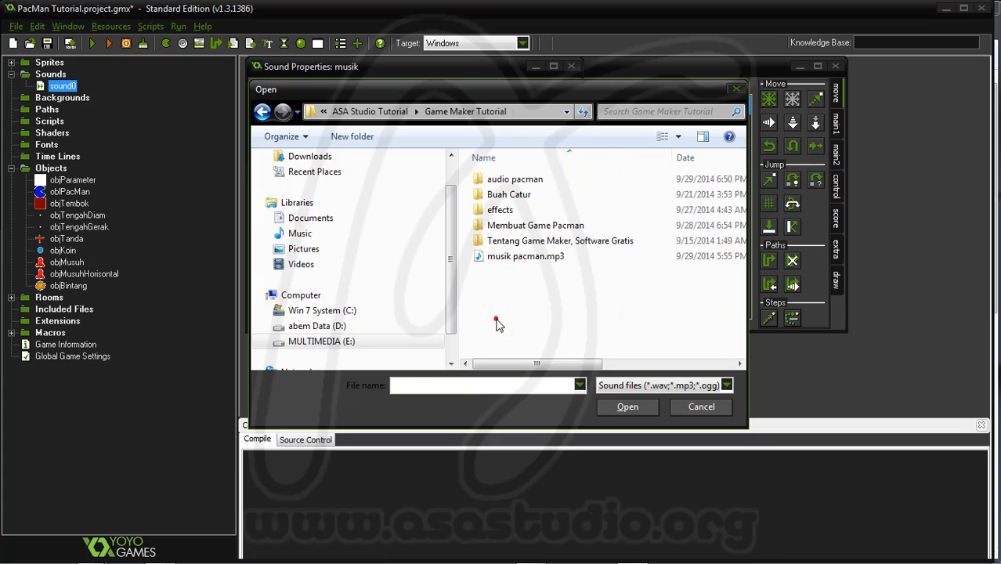
{"action": "left_click", "coordinate": [507, 261]}
{"action": "left_click", "coordinate": [628, 407]}
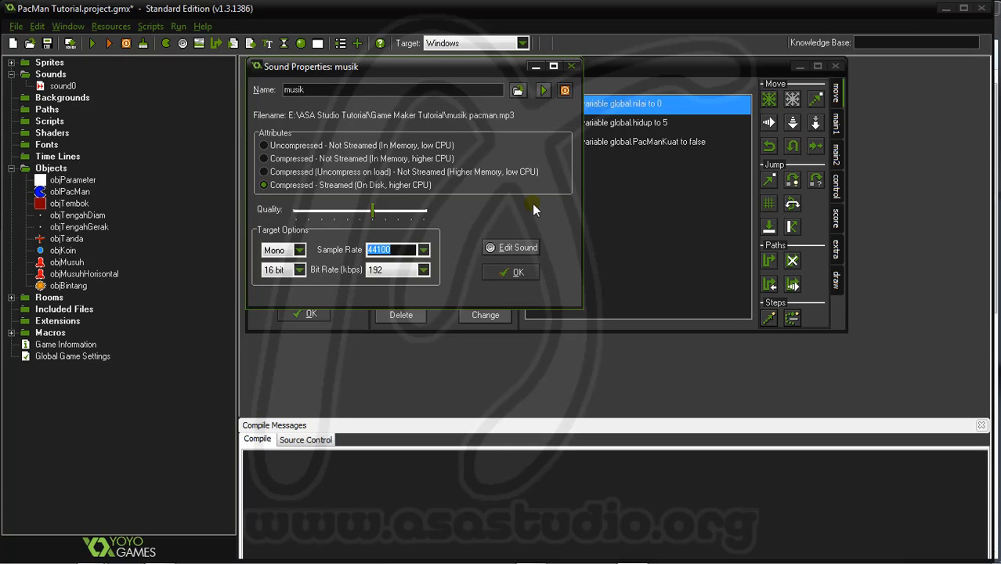
{"action": "left_click", "coordinate": [510, 272]}
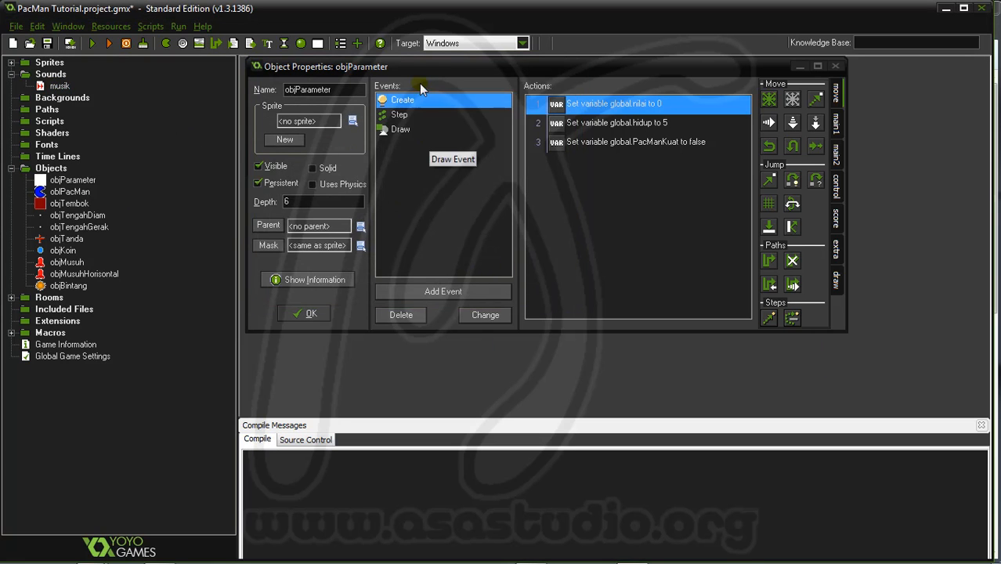
- Add a Play Sound action for musik with loop set to true to objParameter's Create event, and accept the object's properties
{"action": "left_click", "coordinate": [403, 101]}
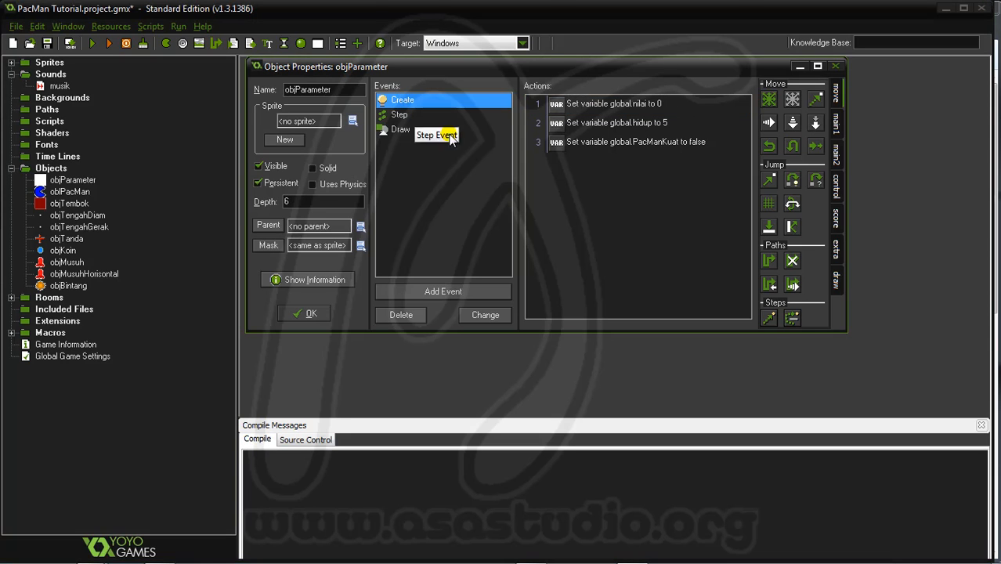
{"action": "left_click", "coordinate": [837, 123]}
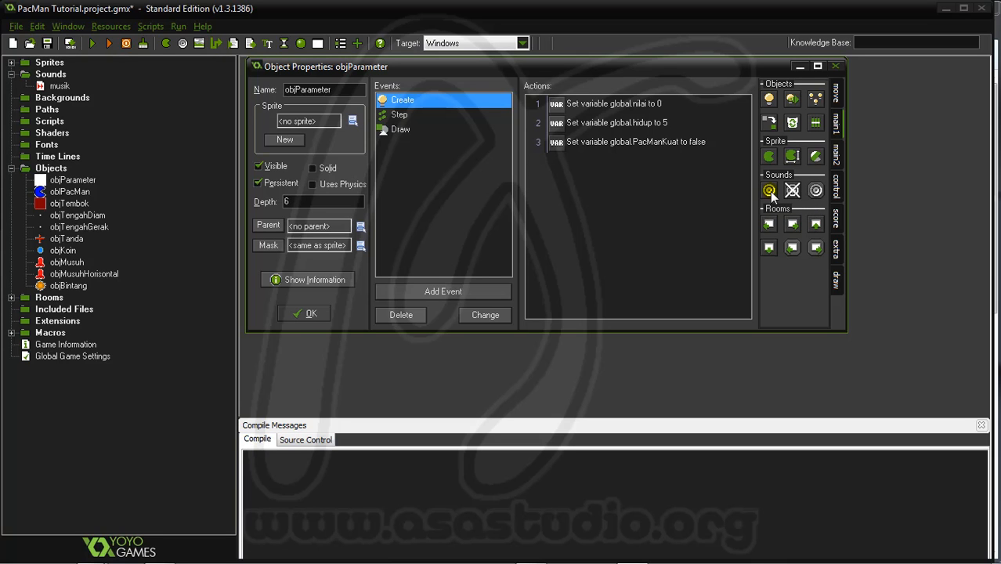
{"action": "left_click_drag", "start_coordinate": [770, 192], "coordinate": [774, 195]}
{"action": "left_click_drag", "start_coordinate": [647, 241], "coordinate": [647, 241]}
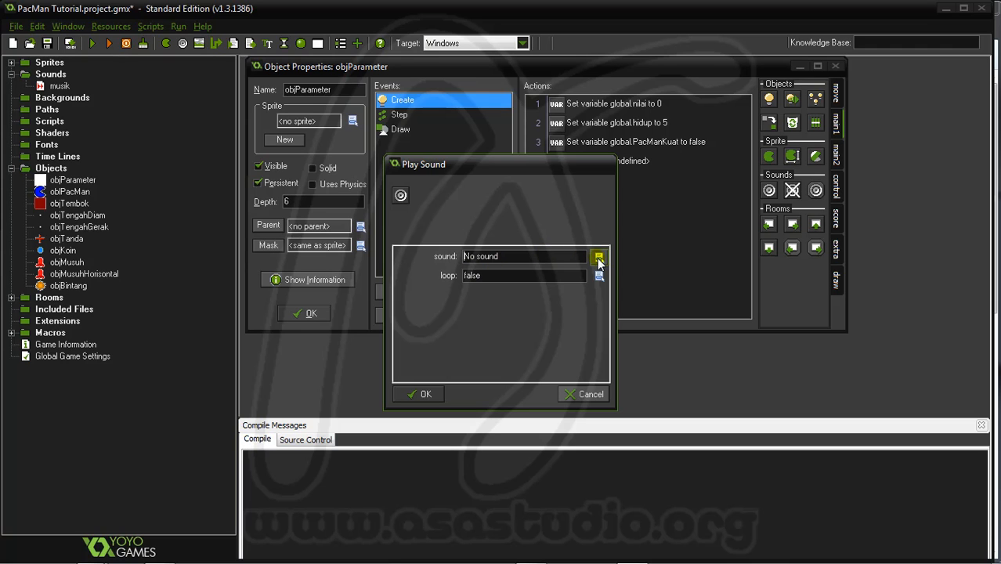
{"action": "left_click", "coordinate": [523, 258]}
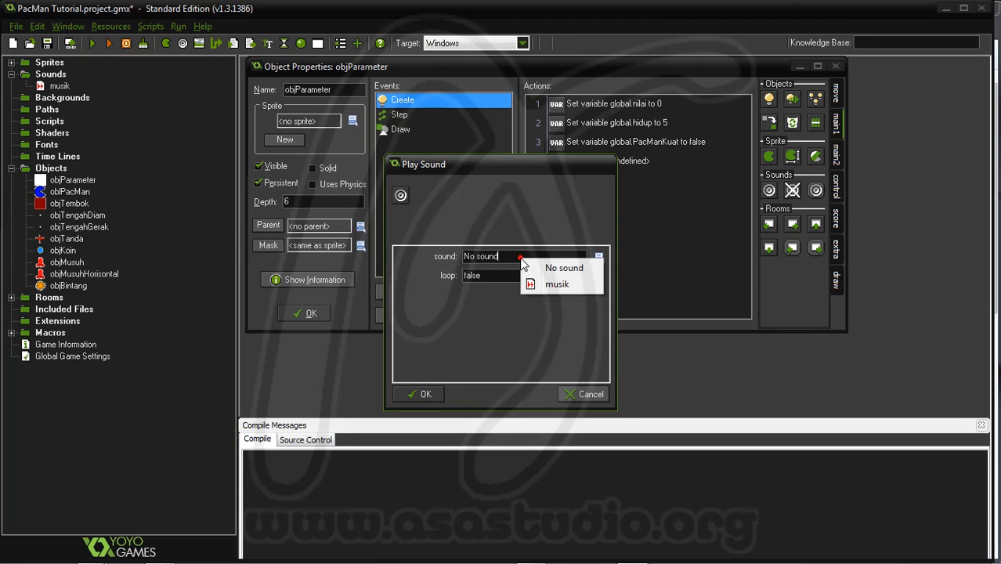
{"action": "left_click", "coordinate": [558, 283]}
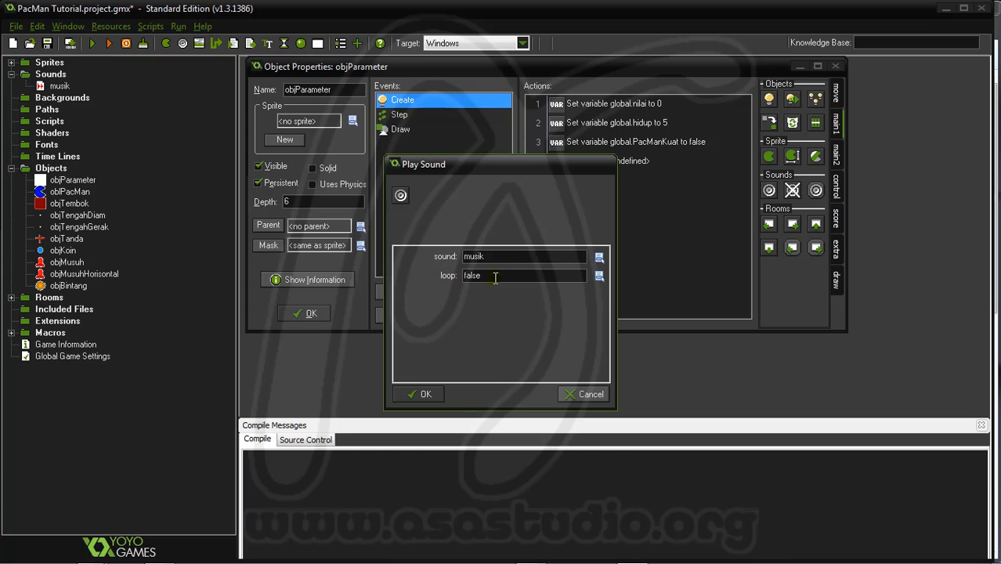
{"action": "left_click", "coordinate": [600, 277]}
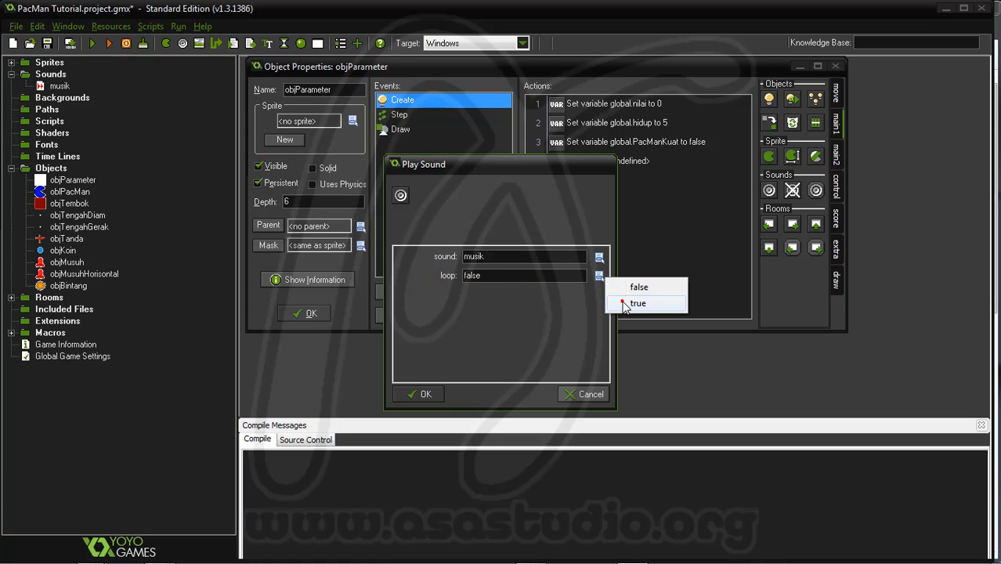
{"action": "left_click", "coordinate": [650, 306]}
{"action": "left_click", "coordinate": [425, 395]}
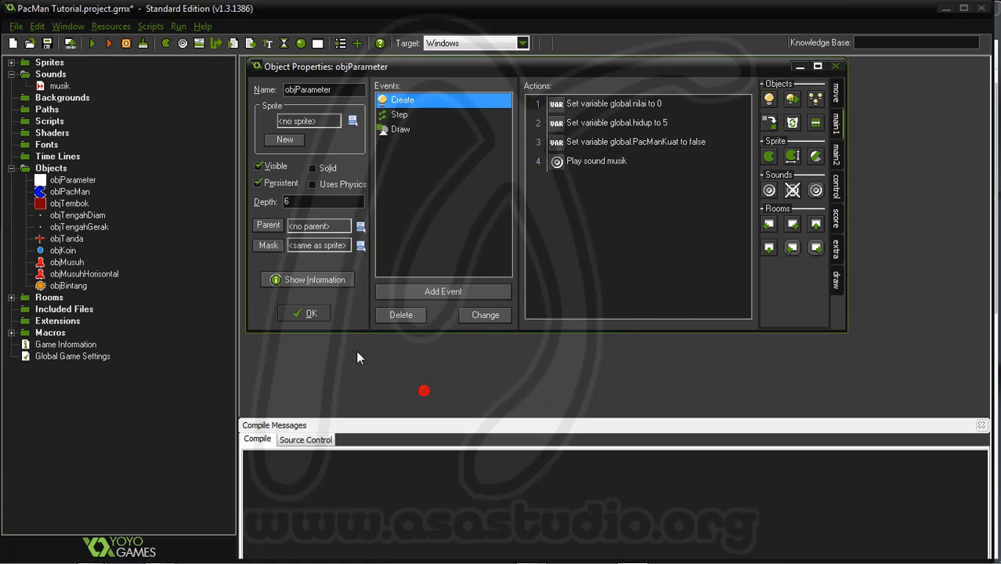
{"action": "left_click", "coordinate": [311, 315]}
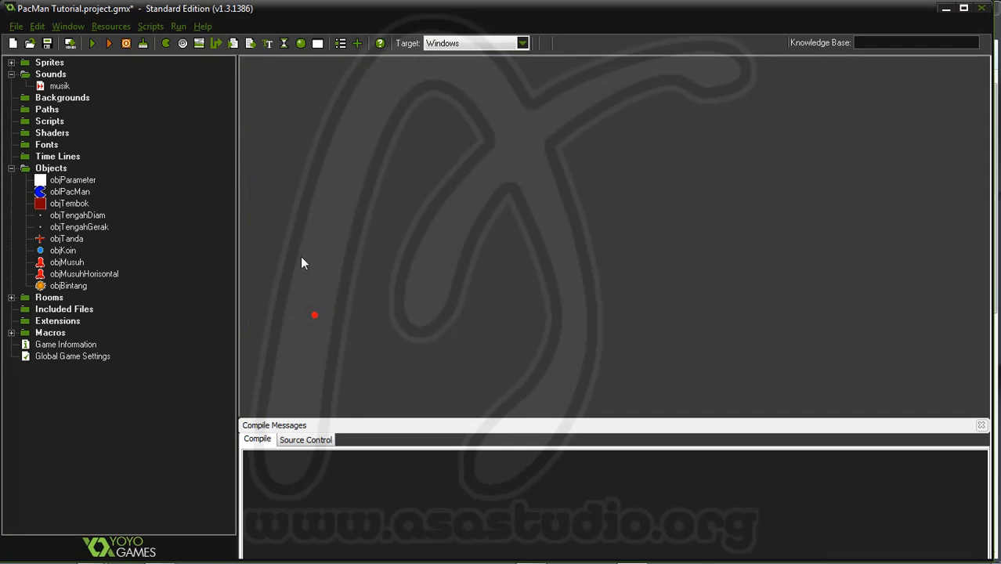
- Save the project and run the game
{"action": "left_click", "coordinate": [50, 45]}
{"action": "left_click", "coordinate": [91, 44]}
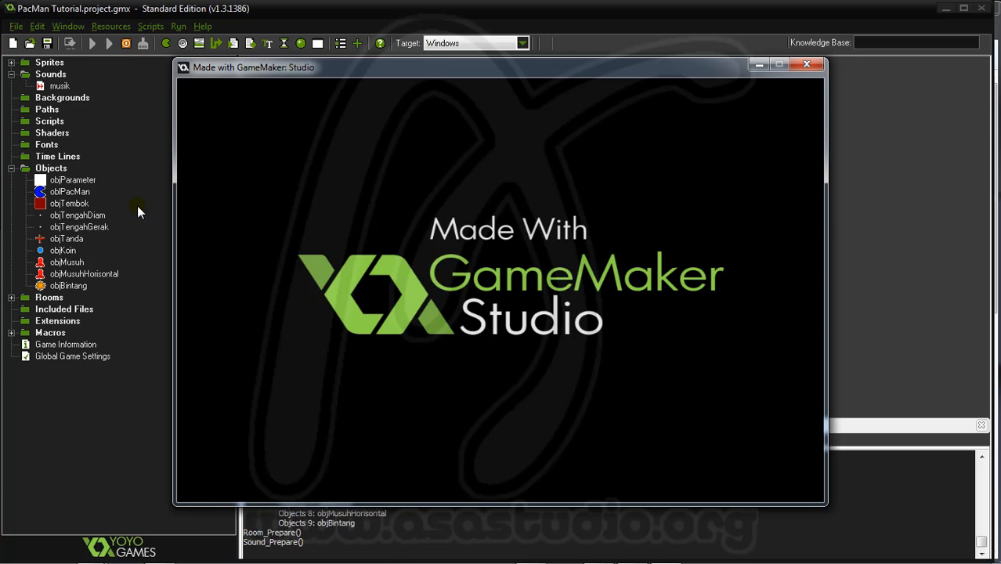
- Steer Pac-Man through the maze to test the game with its background music
{"action": "key", "text": "Left"}
{"action": "key", "text": "Down"}
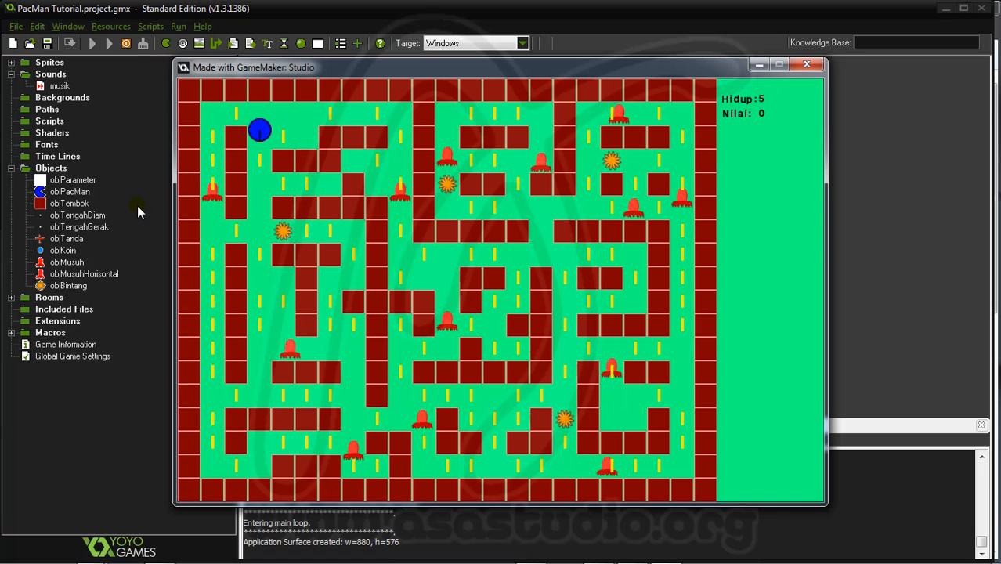
{"action": "key", "text": "Right"}
{"action": "key", "text": "Left"}
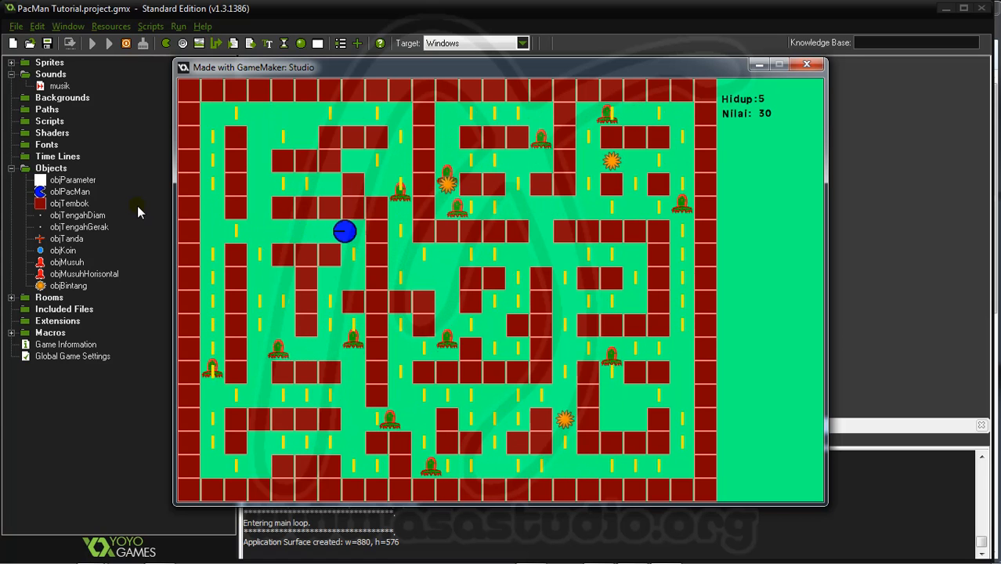
{"action": "key", "text": "Down"}
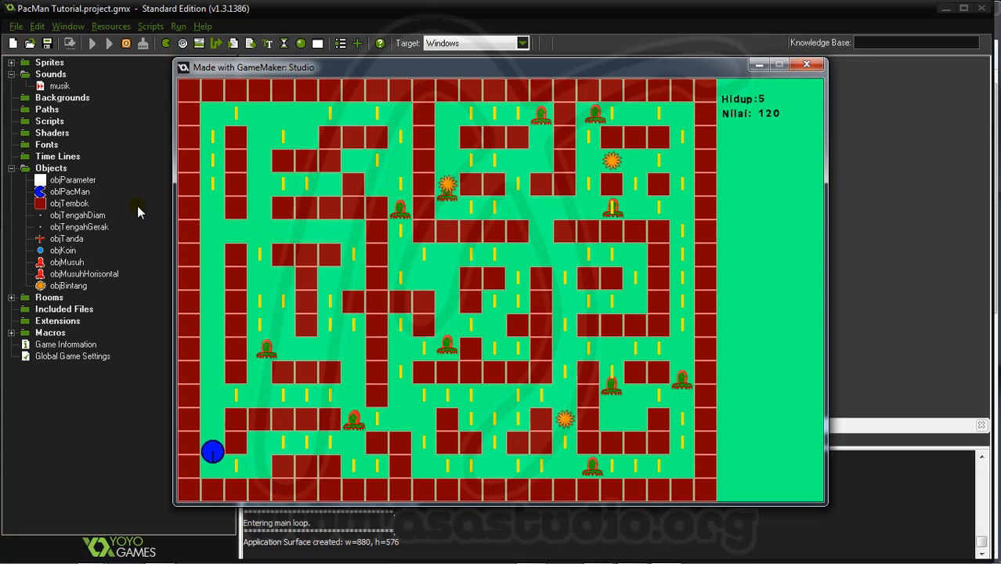
{"action": "key", "text": "Up"}
{"action": "key", "text": "Right"}
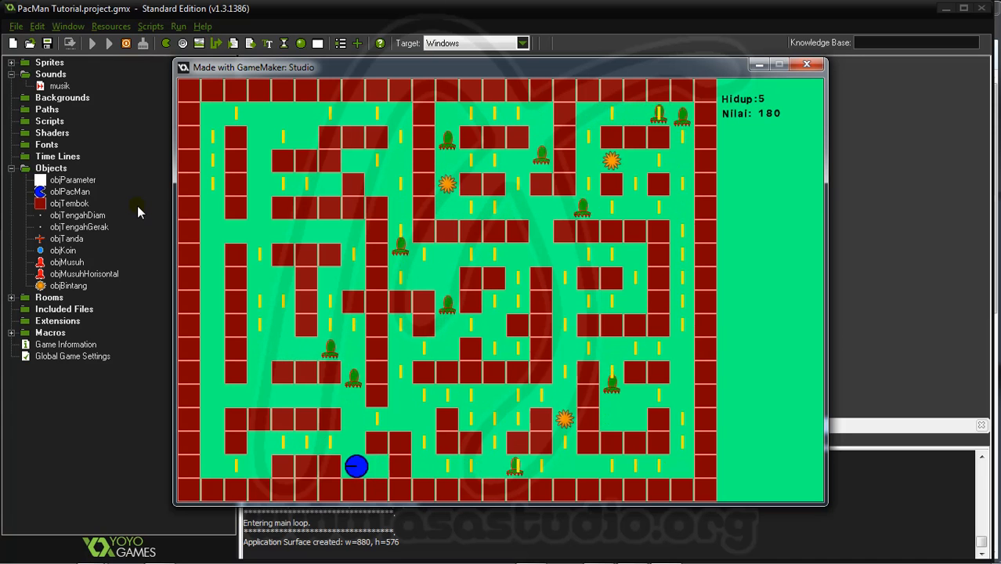
{"action": "key", "text": "Left"}
{"action": "key", "text": "Right"}
{"action": "key", "text": "Up"}
{"action": "key", "text": "Left"}
{"action": "key", "text": "Right"}
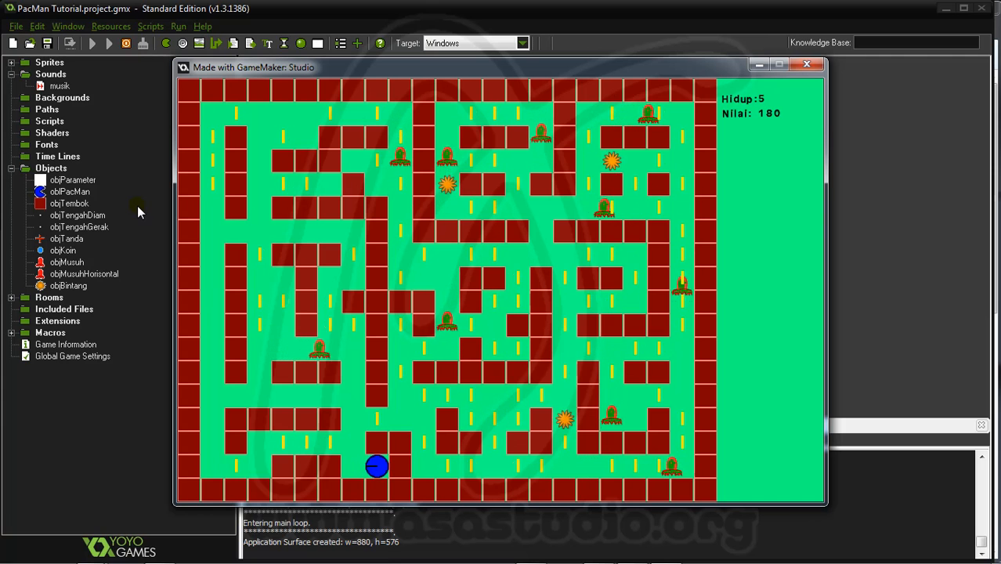
{"action": "key", "text": "Left"}
{"action": "key", "text": "Right"}
{"action": "key", "text": "Down"}
{"action": "key", "text": "Left"}
{"action": "key", "text": "Right"}
{"action": "key", "text": "Left"}
{"action": "key", "text": "Right"}
{"action": "key", "text": "Left"}
{"action": "key", "text": "Right"}
{"action": "key", "text": "Left"}
{"action": "key", "text": "Right"}
{"action": "key", "text": "Down"}
{"action": "key", "text": "Left"}
{"action": "key", "text": "Right"}
{"action": "key", "text": "Left"}
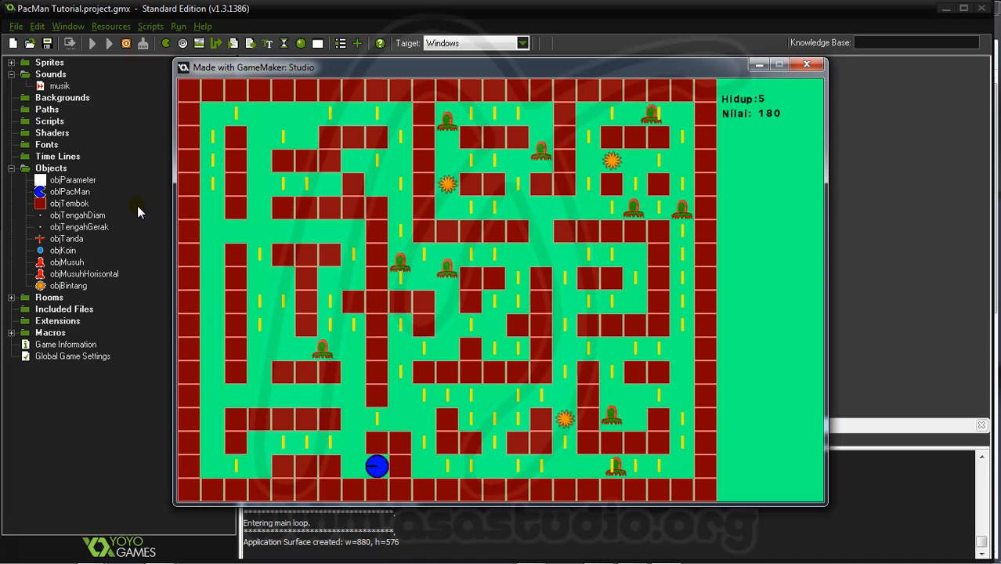